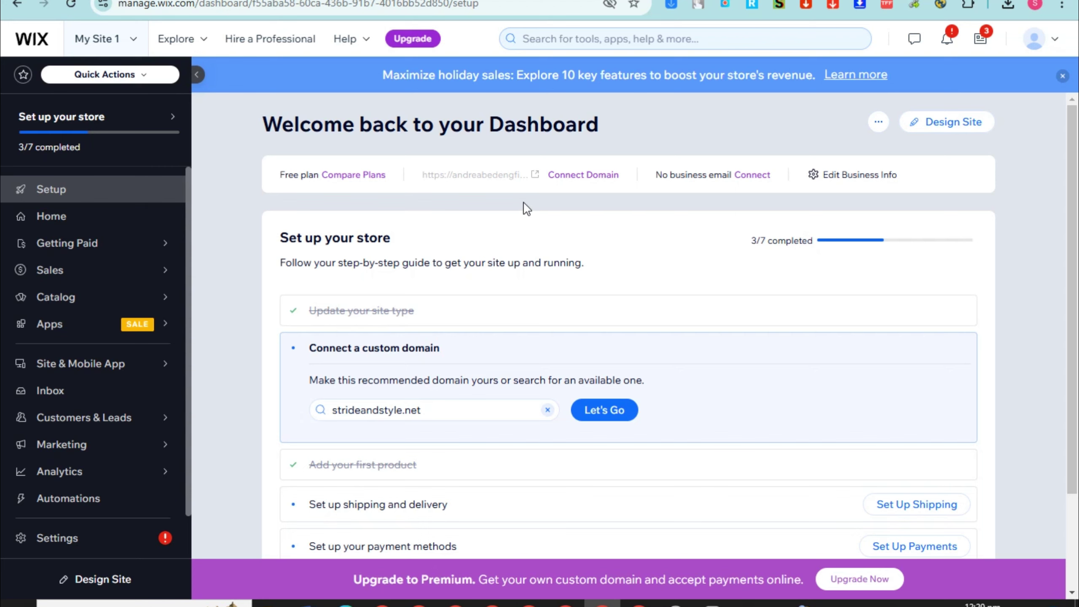
Open the domain connection page for My Site 1 and review its instructions, the web address field and the .com extension offer
left_click(579, 175)
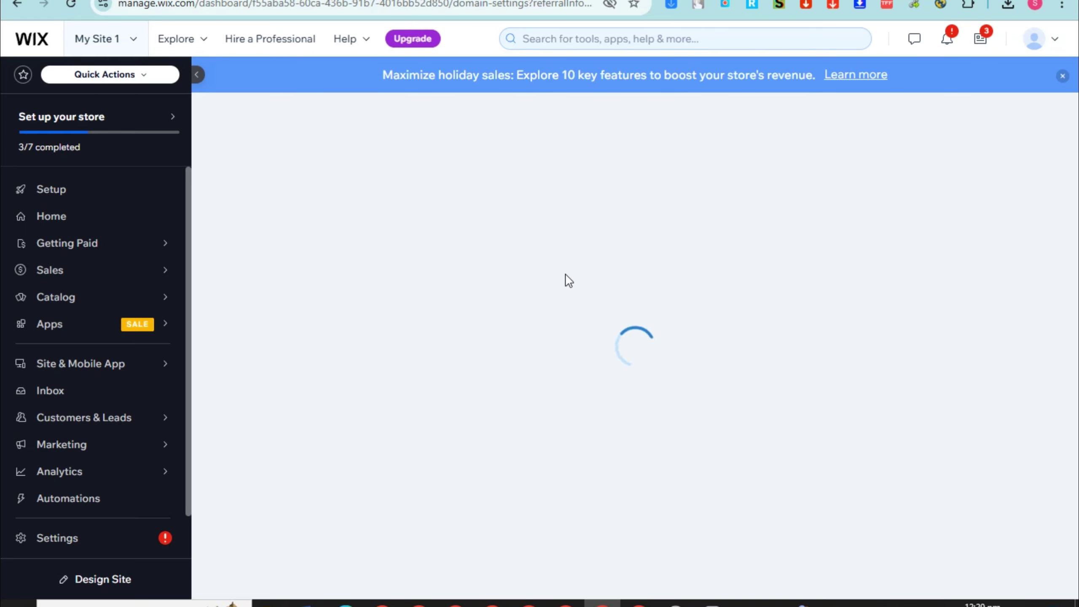
left_click_drag(287, 219, 612, 219)
left_click(289, 237)
left_click_drag(384, 237, 862, 253)
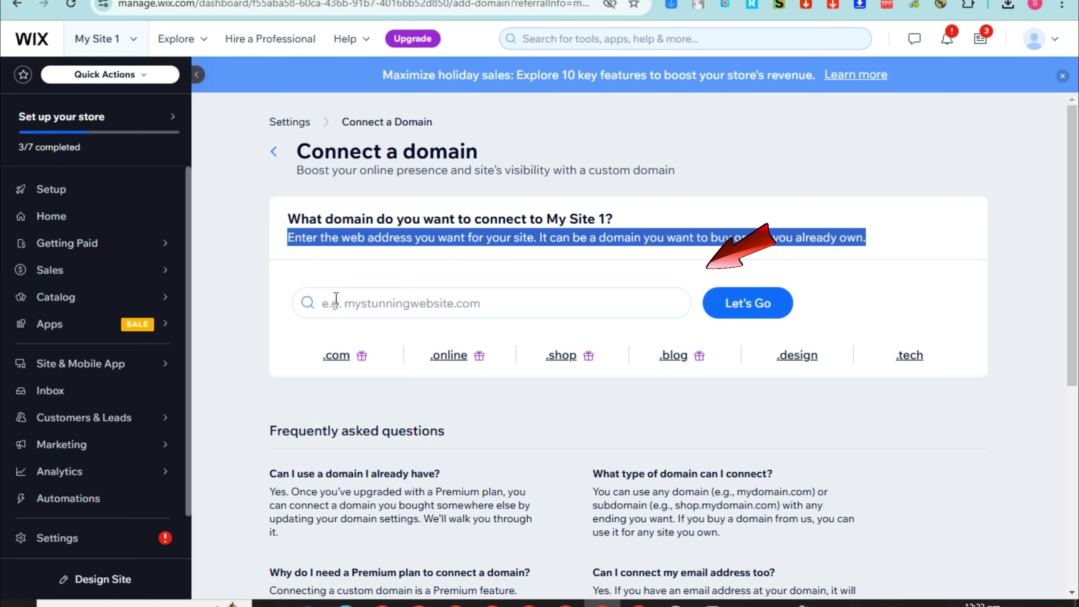
left_click(377, 299)
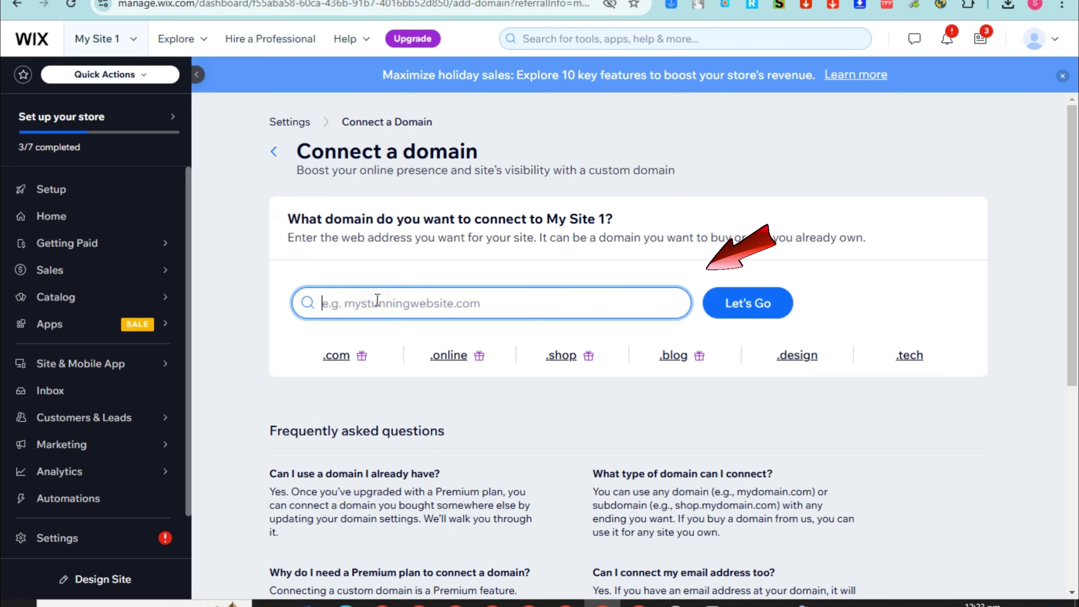
mouse_move(363, 358)
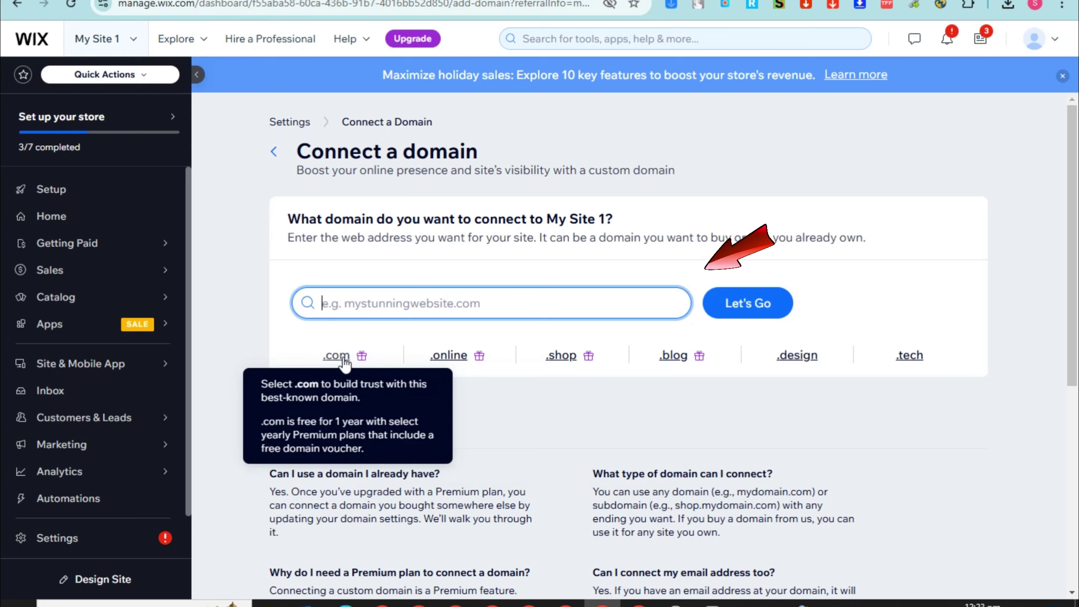
mouse_move(440, 362)
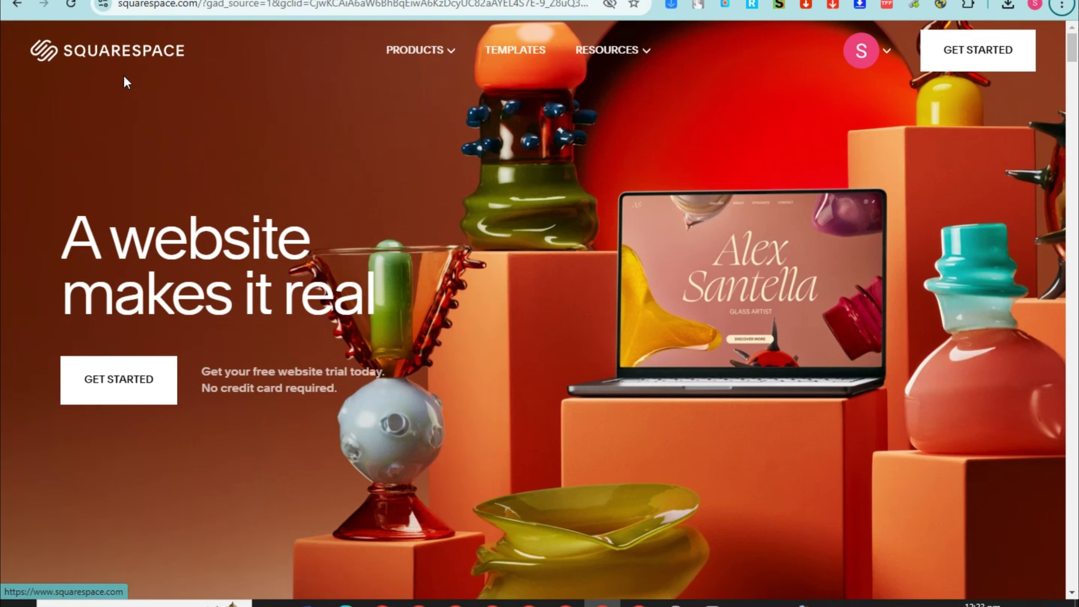
Get started with a new Squarespace website, choosing Art as the site topic and Sell products as its purpose
left_click(122, 385)
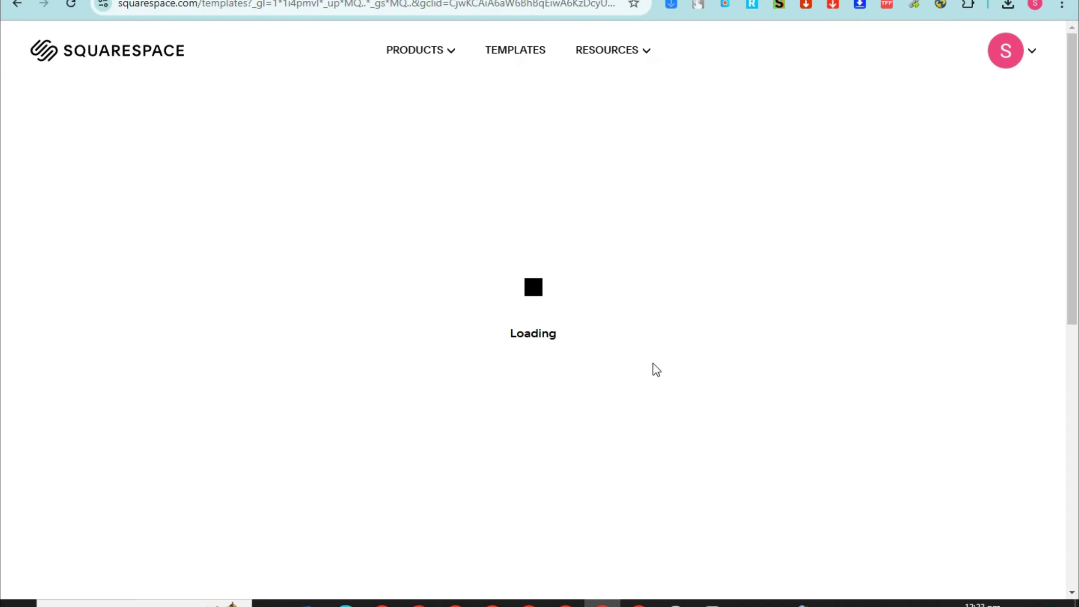
left_click(501, 173)
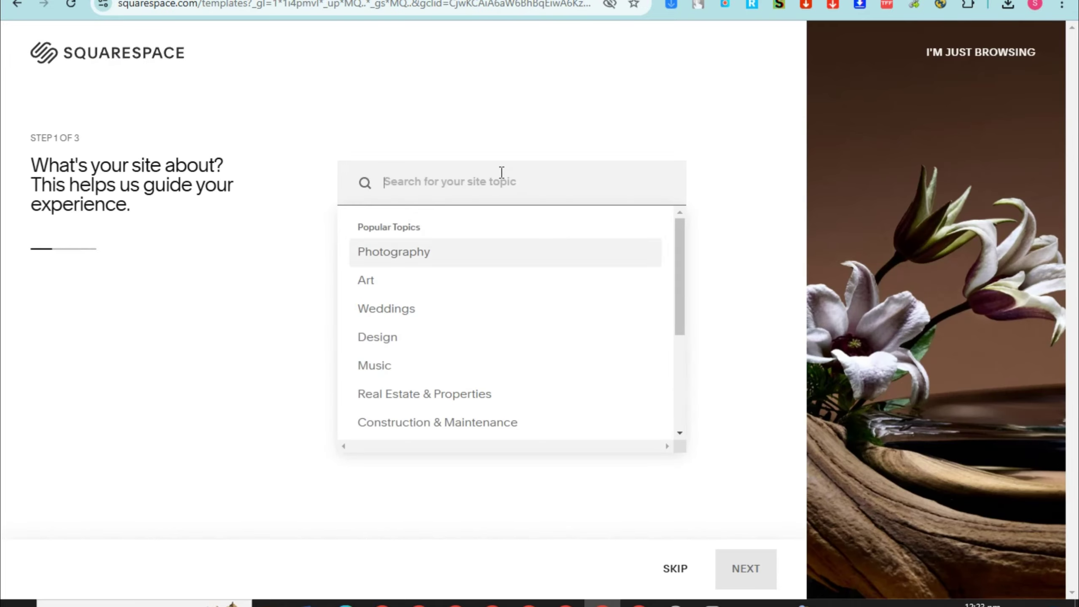
left_click(397, 279)
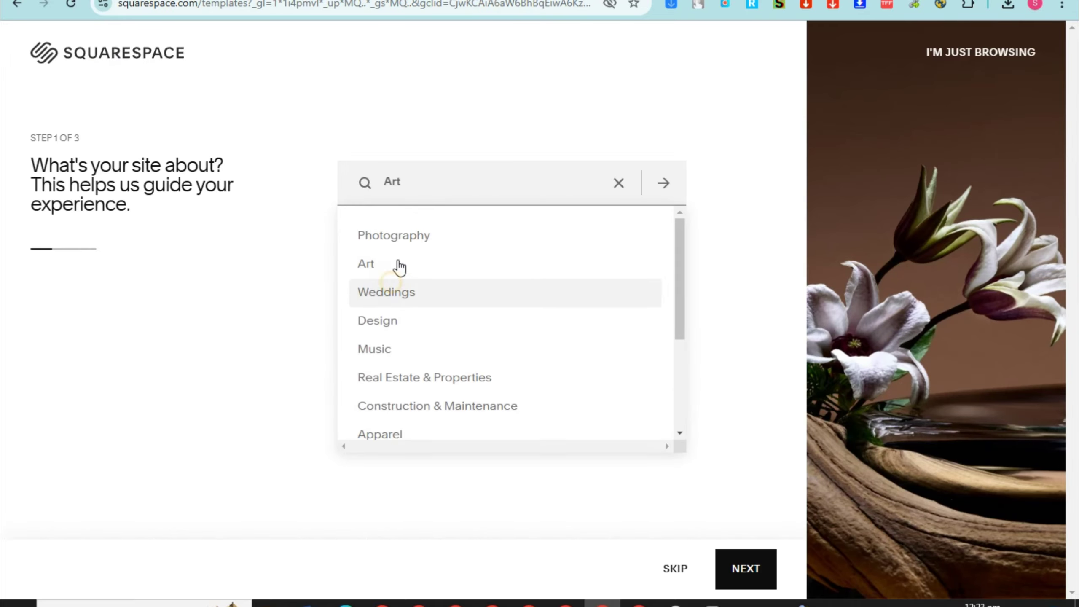
left_click(753, 574)
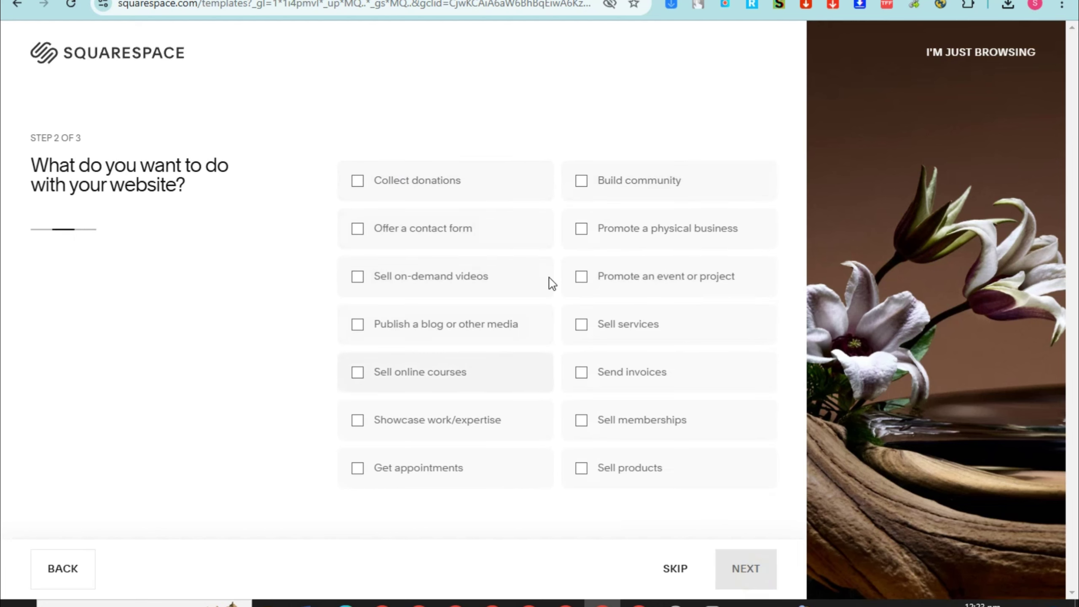
left_click(601, 487)
left_click(741, 569)
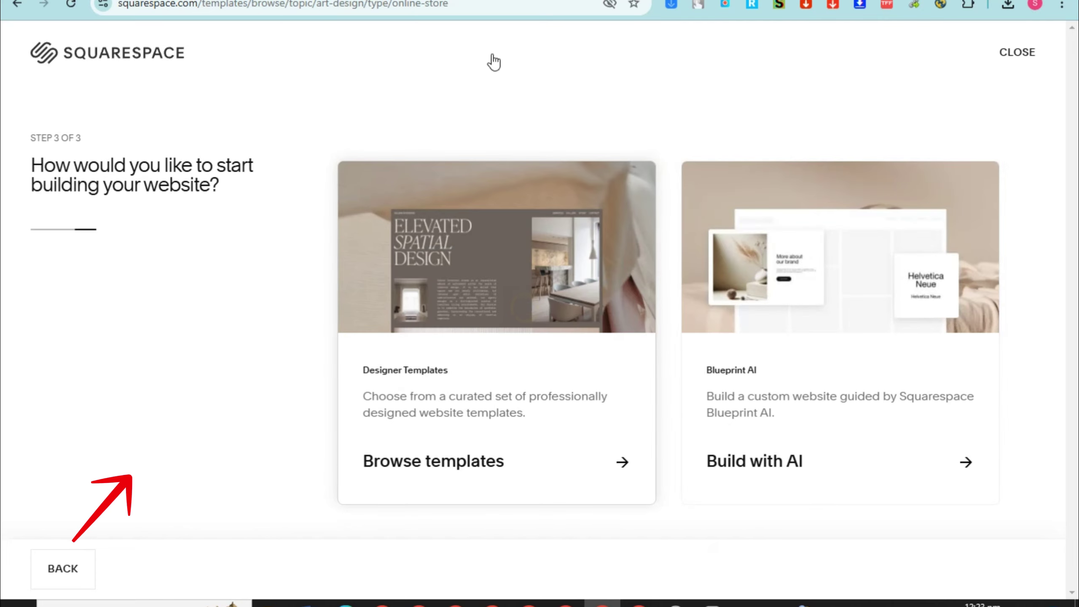
Browse the designer templates, preview Reflect, and start the website with the Mycelium design instead
left_click(517, 446)
left_click(486, 453)
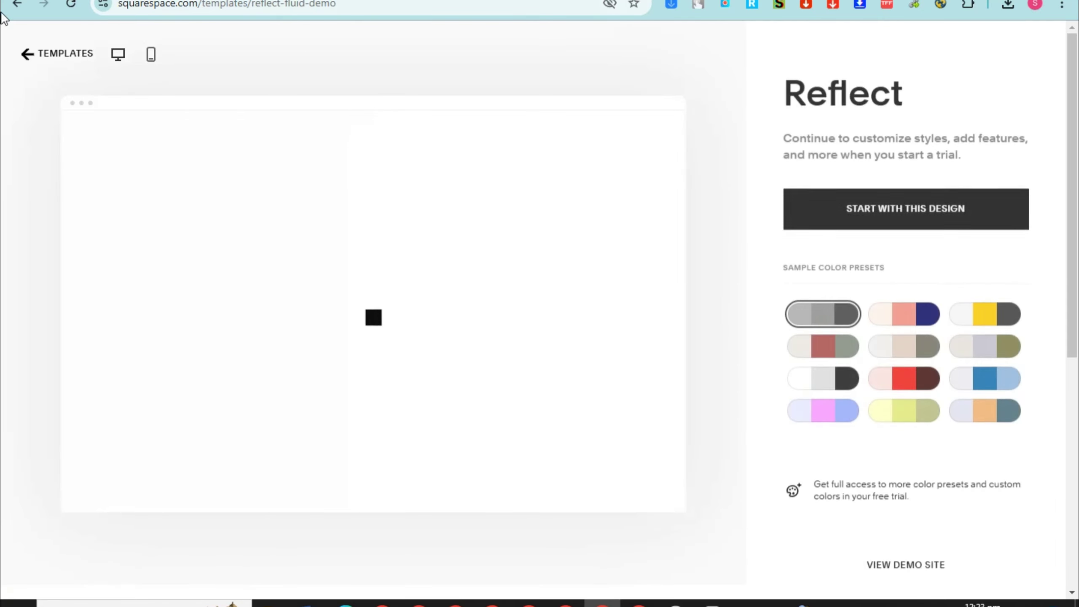
left_click(21, 53)
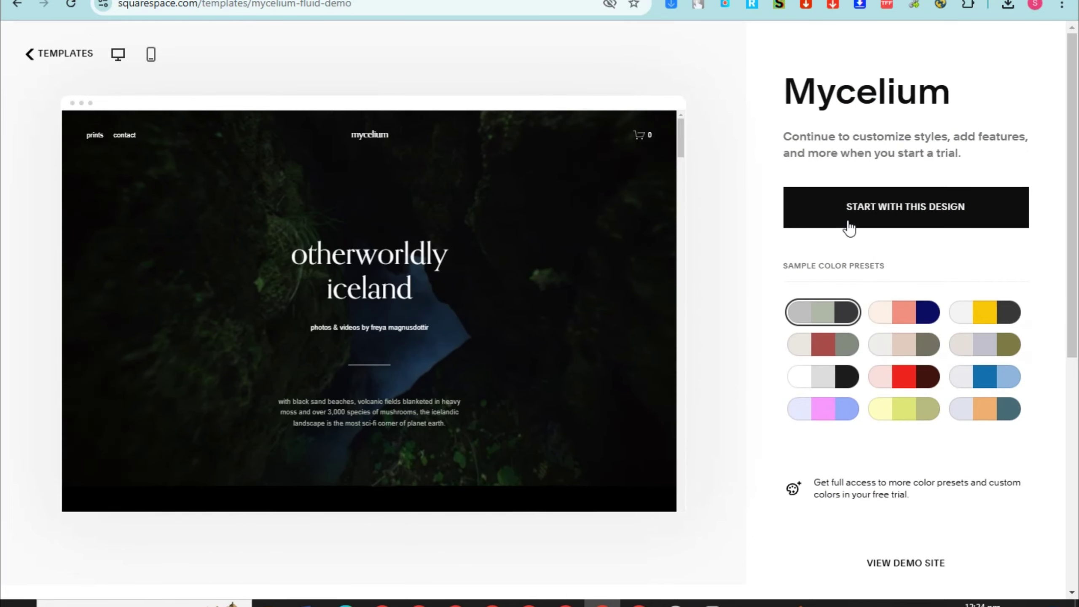
left_click(852, 202)
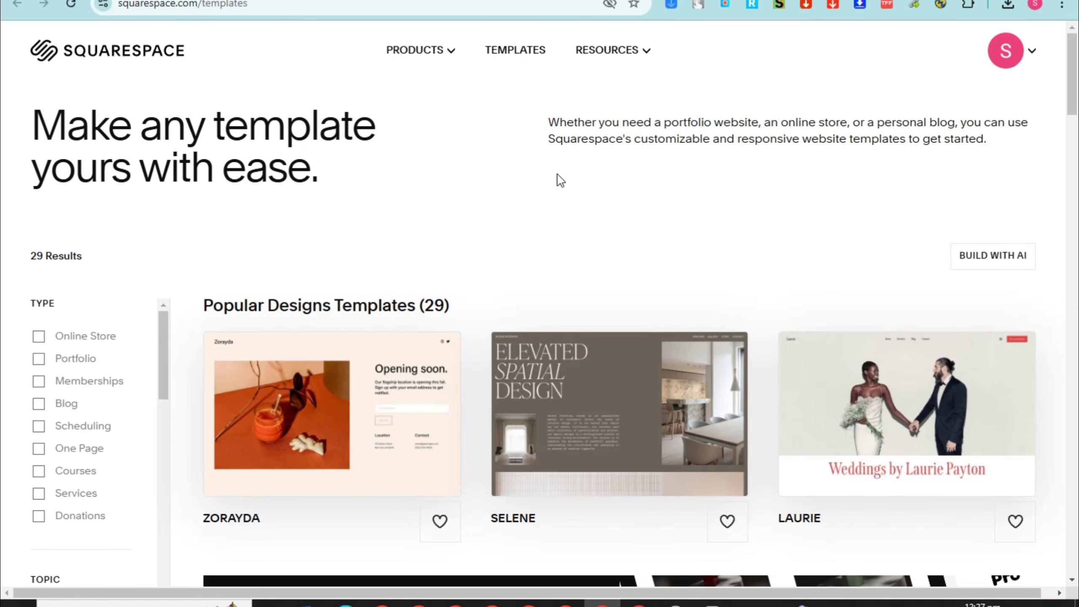
Go to the Squarespace account's Domains page and open the option for transferring a domain
left_click(1003, 63)
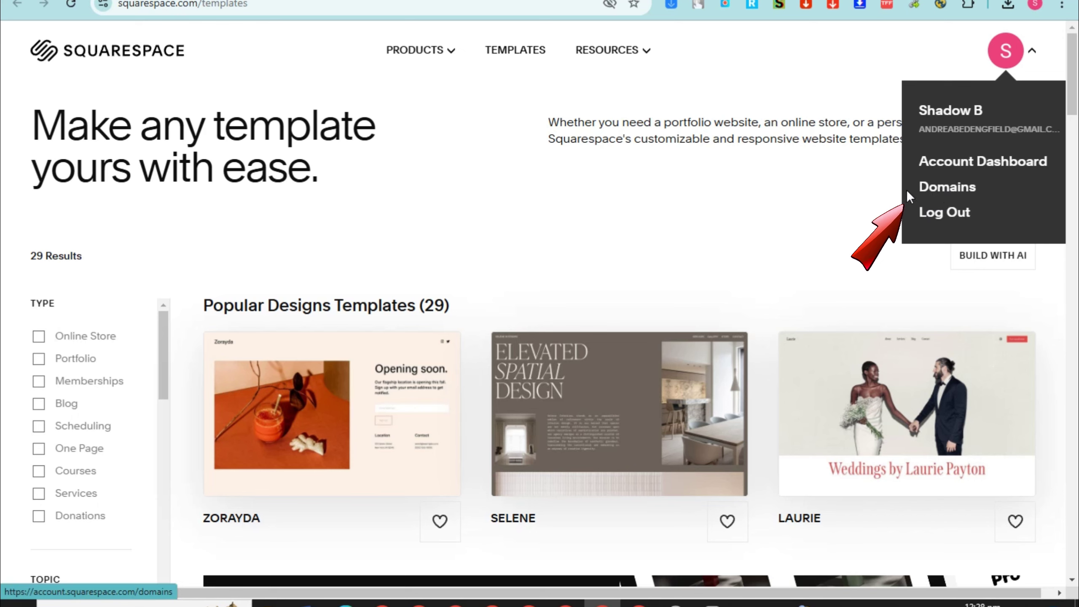
left_click(954, 189)
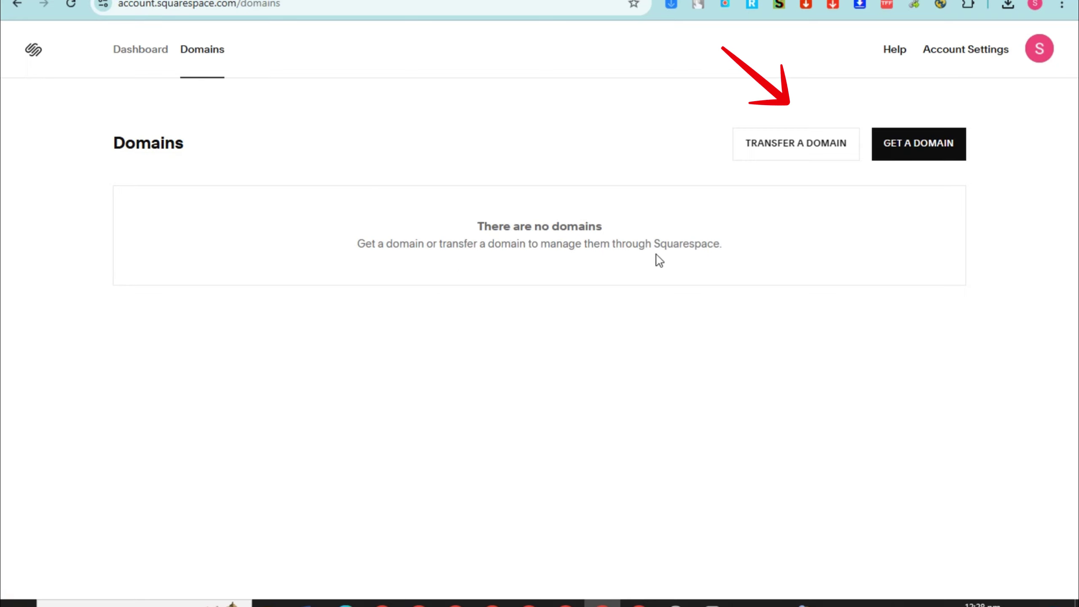
left_click(819, 145)
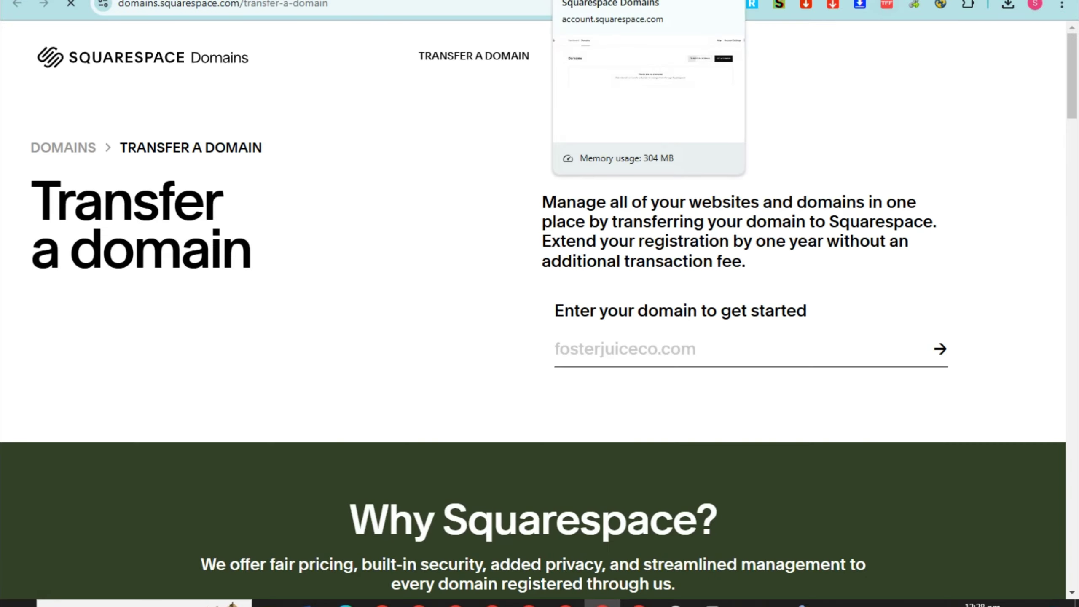
Return to the account's Domains page, choose to get a new domain, and search for "vintage"
left_click(599, 0)
left_click(908, 147)
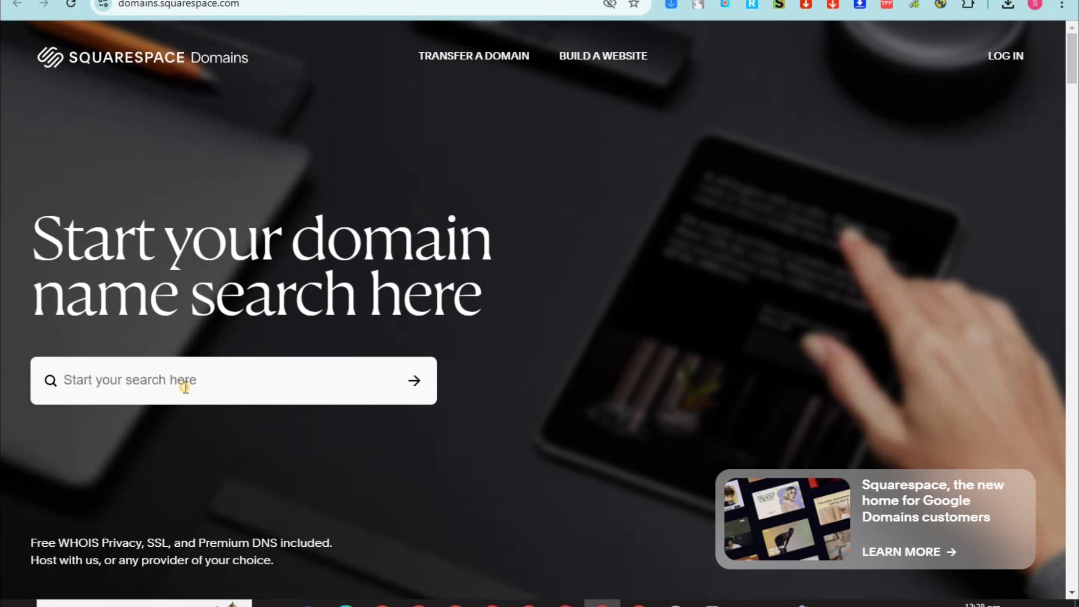
left_click(185, 385)
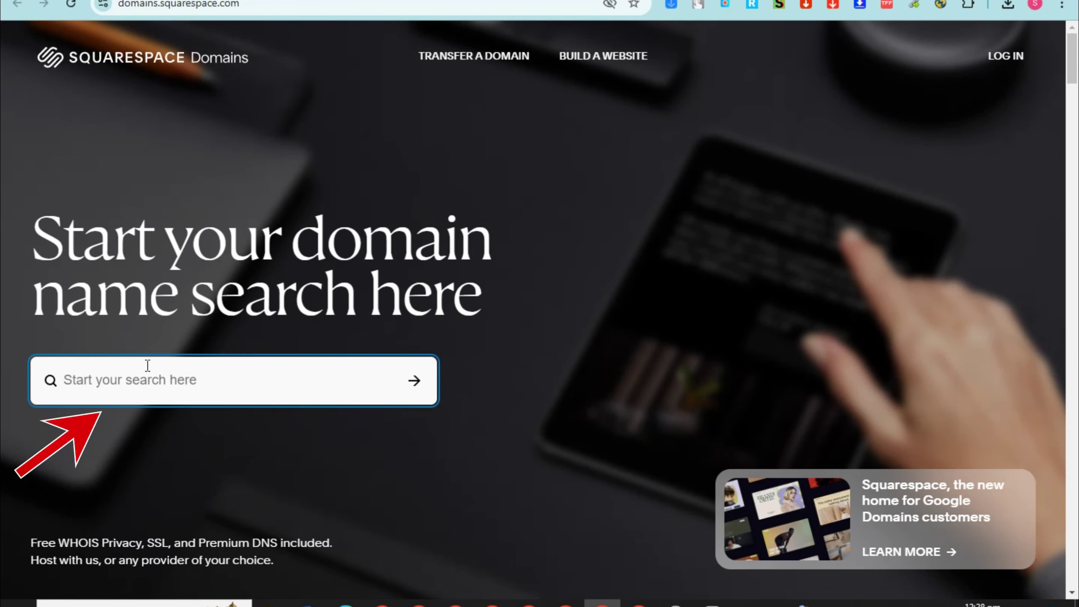
type("vintage")
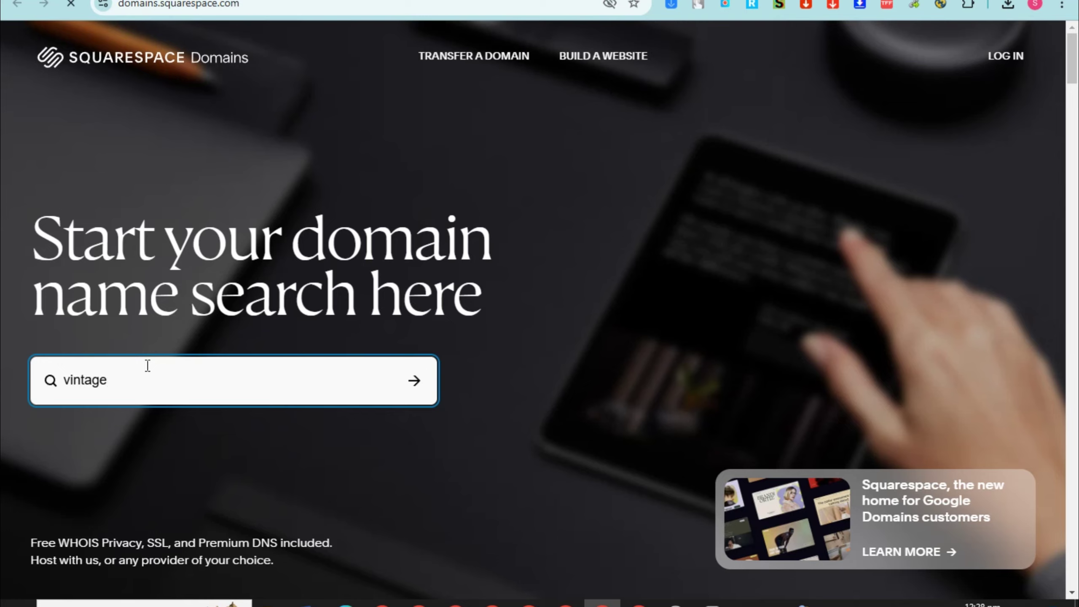
key("Return")
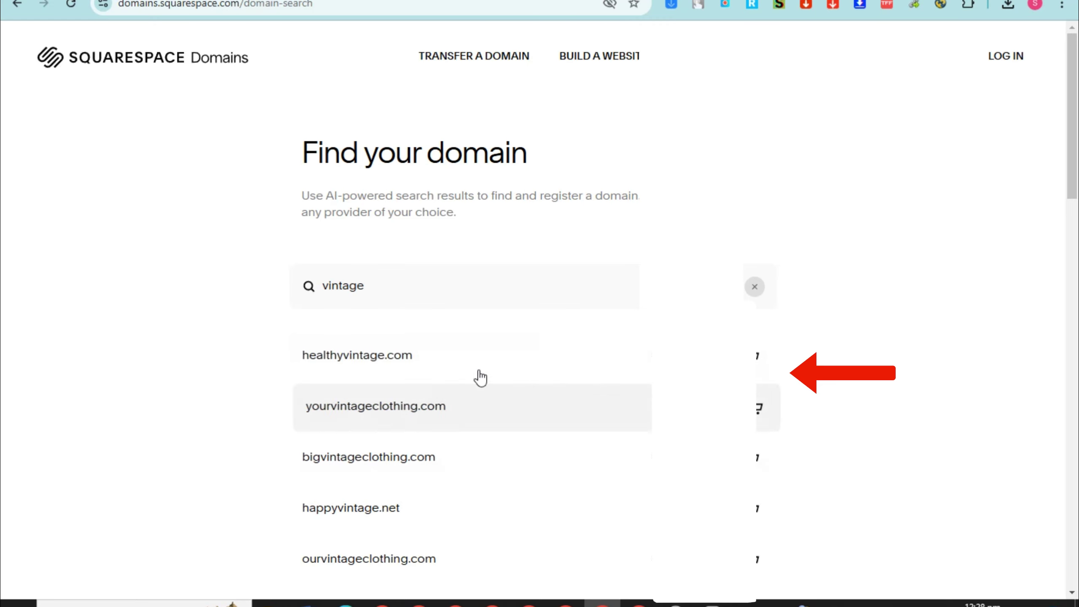
Examine the suggested vintage domain names and the alternative extensions offered below them
scroll(482, 374, "down", 3)
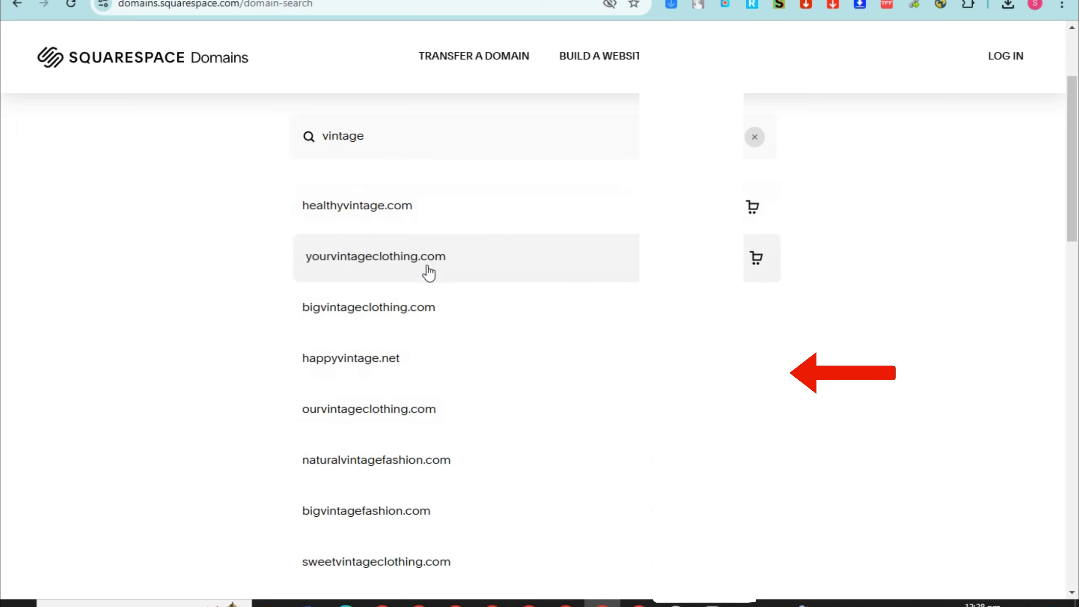
scroll(420, 321, "down", 2)
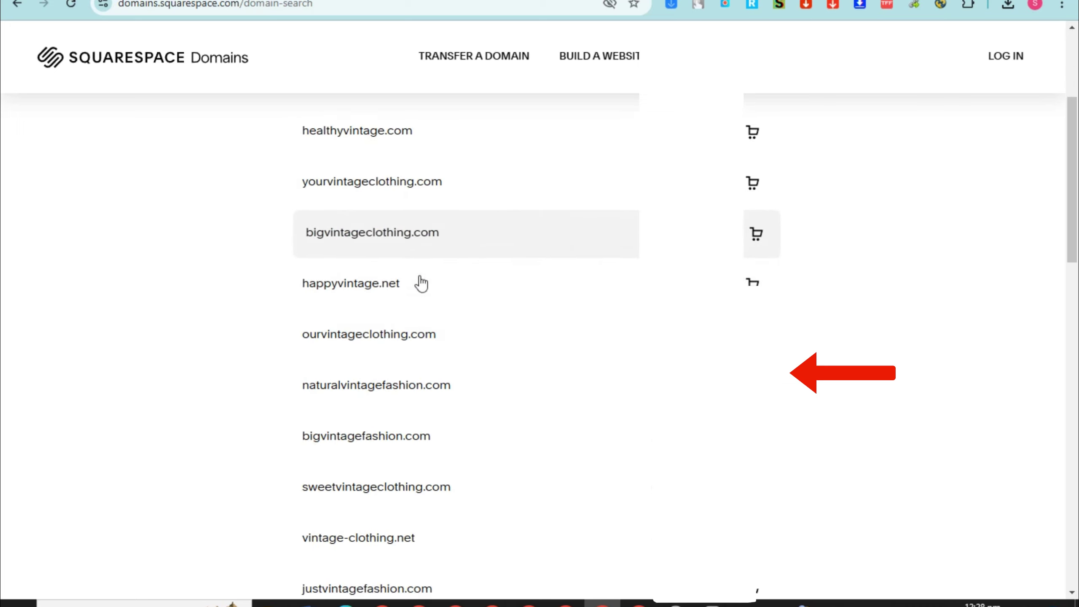
scroll(394, 348, "down", 9)
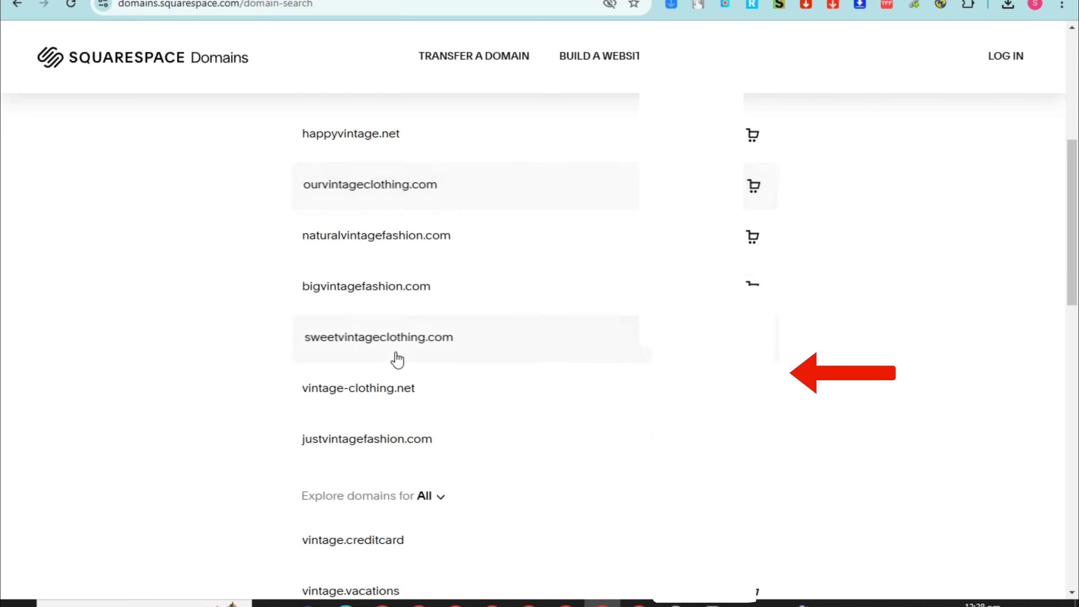
scroll(397, 361, "down", 2)
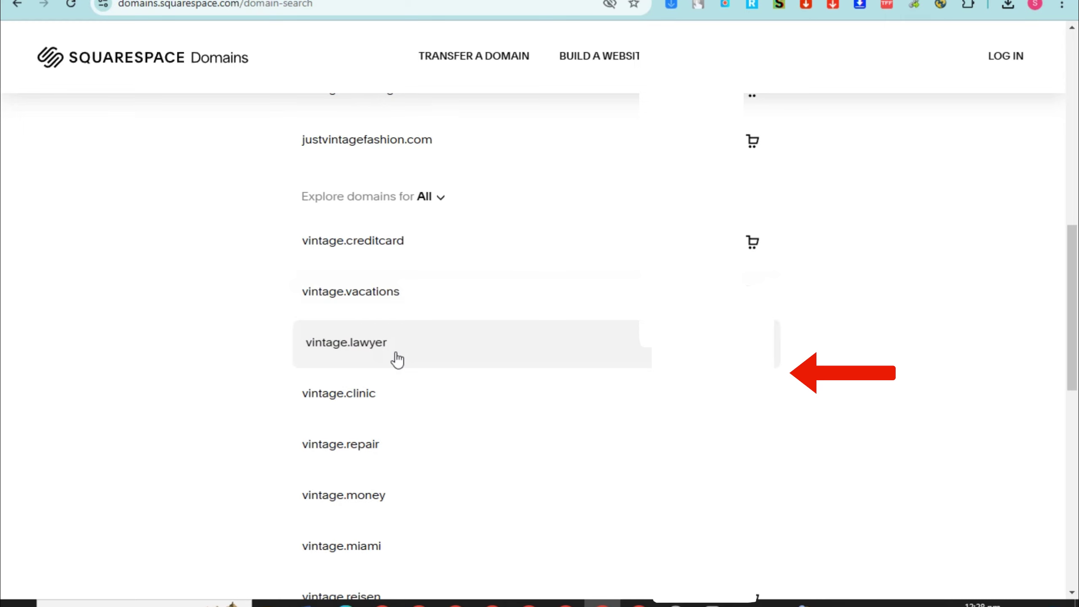
scroll(397, 360, "up", 8)
scroll(396, 357, "down", 6)
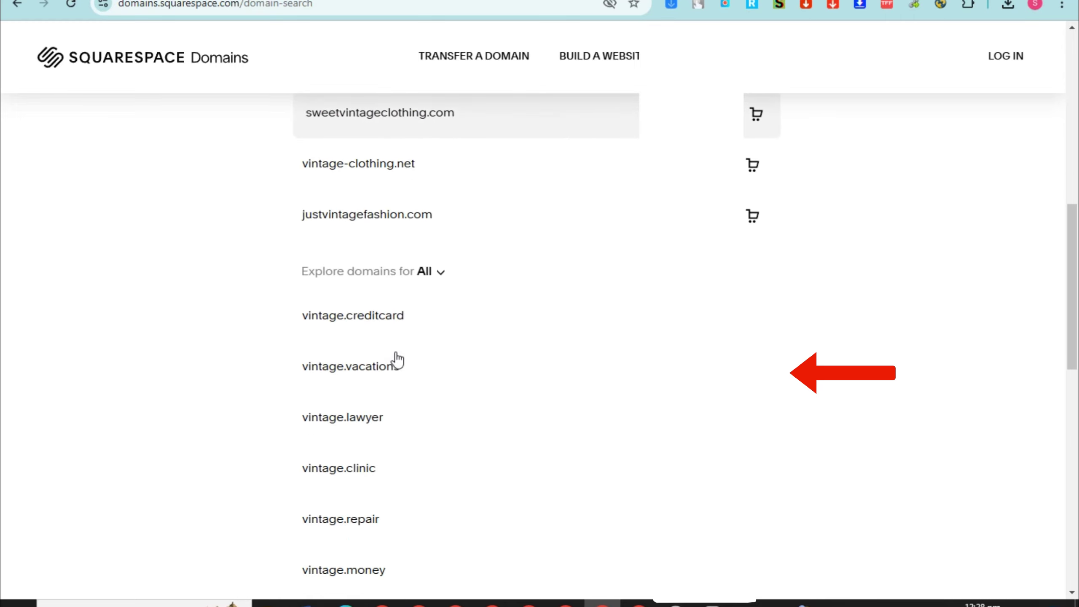
scroll(397, 360, "down", 2)
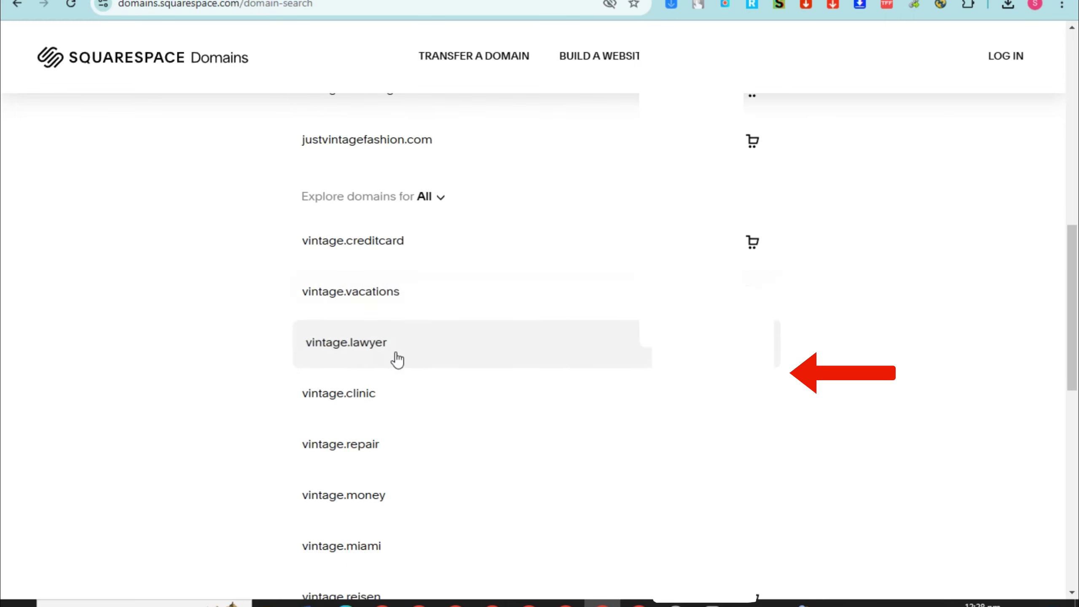
scroll(397, 360, "up", 2)
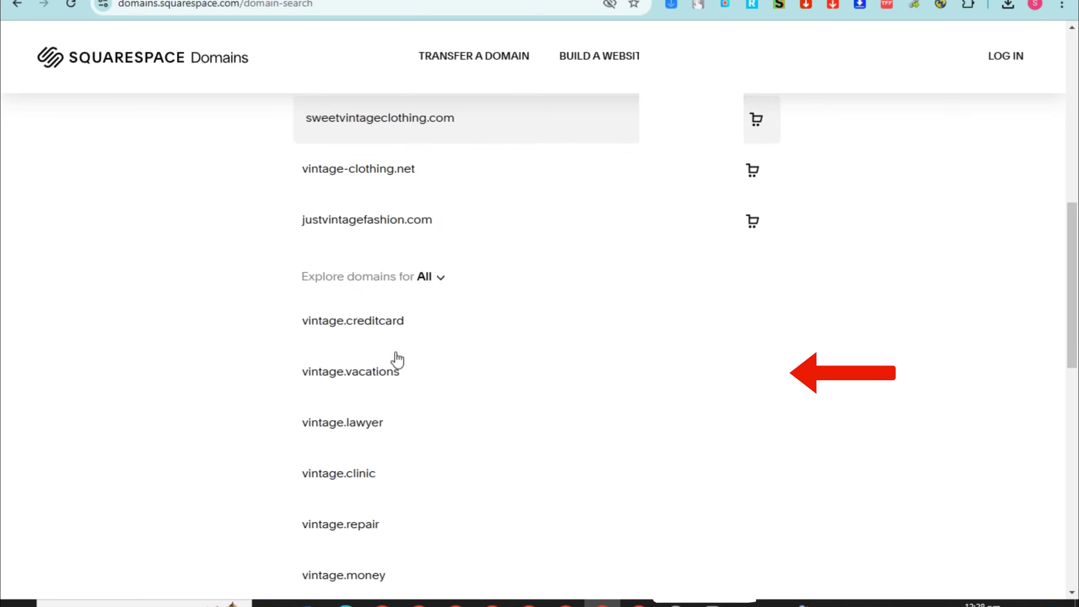
scroll(397, 361, "down", 2)
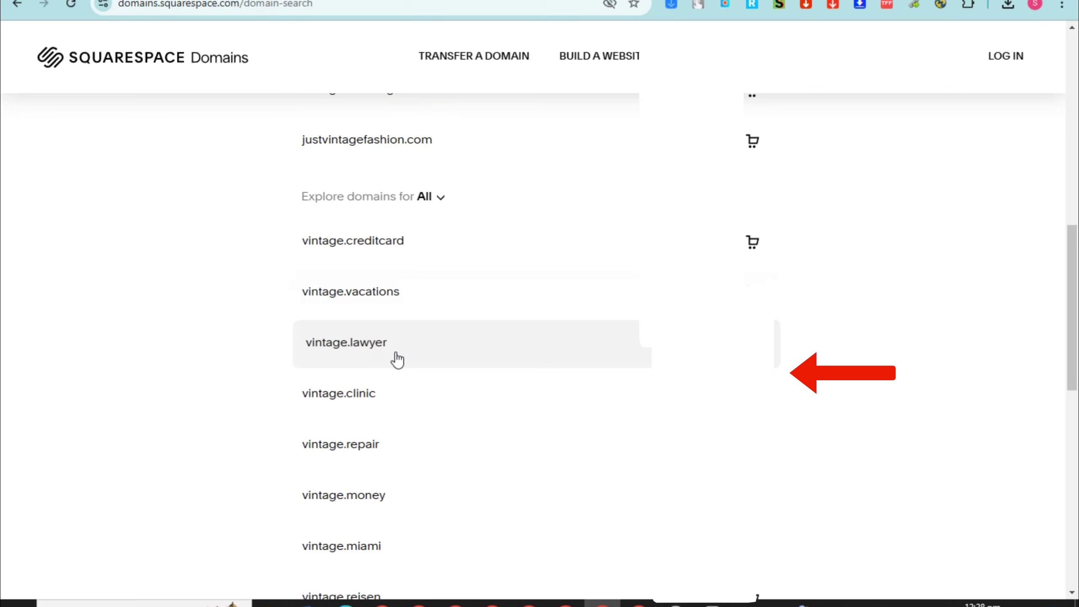
scroll(397, 361, "up", 8)
scroll(397, 360, "down", 7)
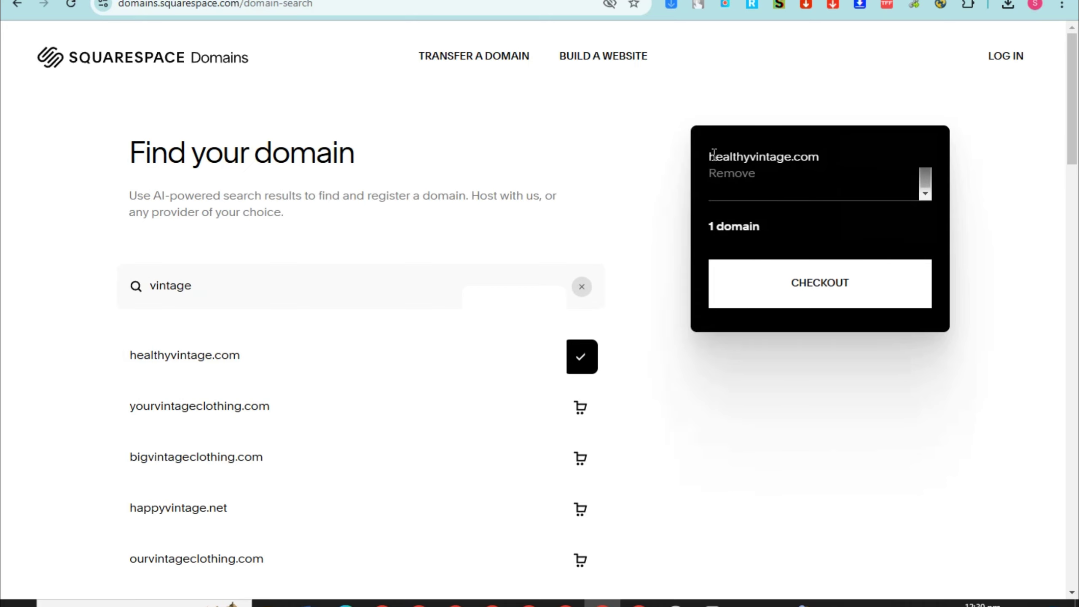
Copy the domain name healthyvintage.com from the cart summary
left_click_drag(714, 154, 794, 157)
left_click(747, 157)
left_click_drag(707, 153, 818, 153)
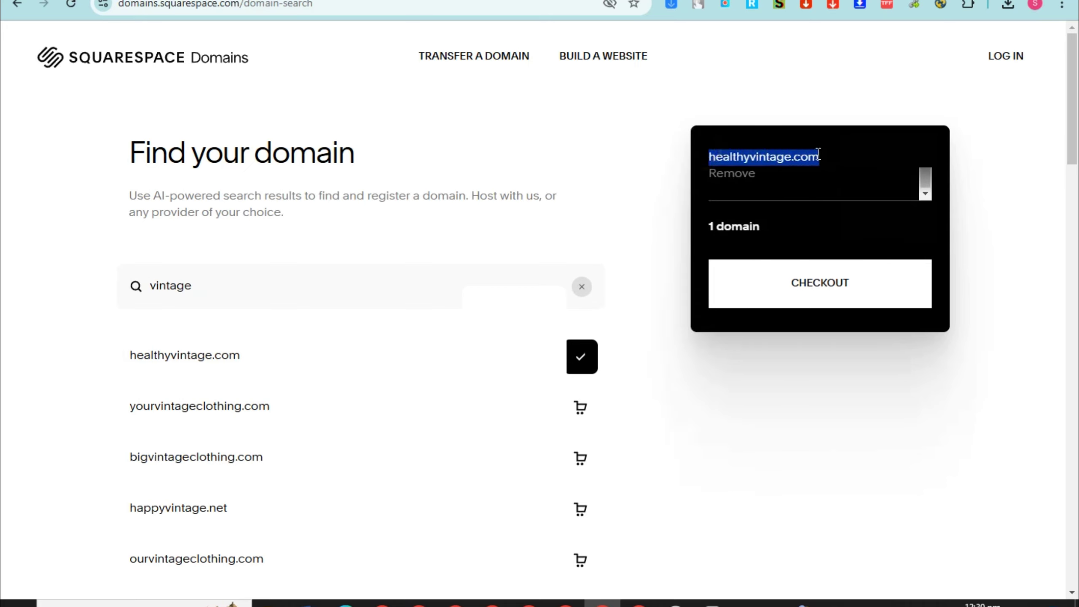
right_click(794, 154)
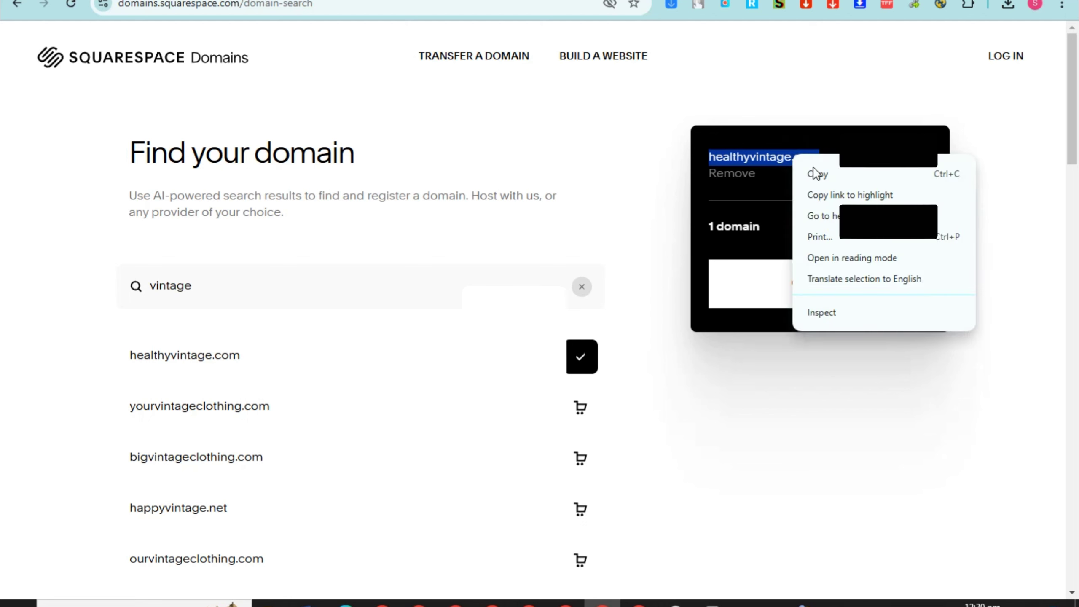
left_click(819, 174)
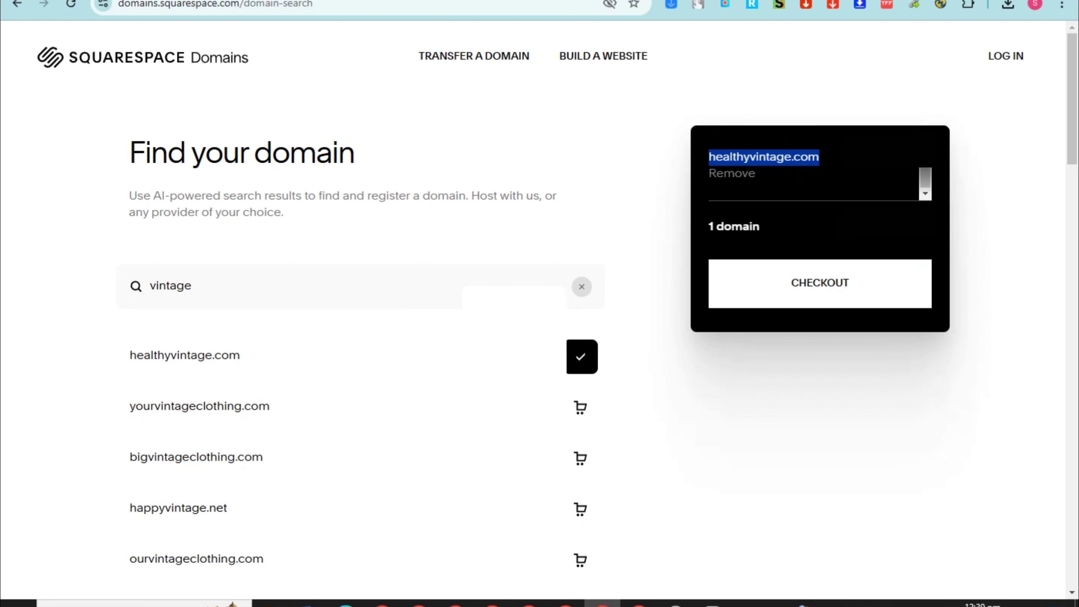
key("ctrl+Tab")
left_click(399, 302)
key("ctrl+v")
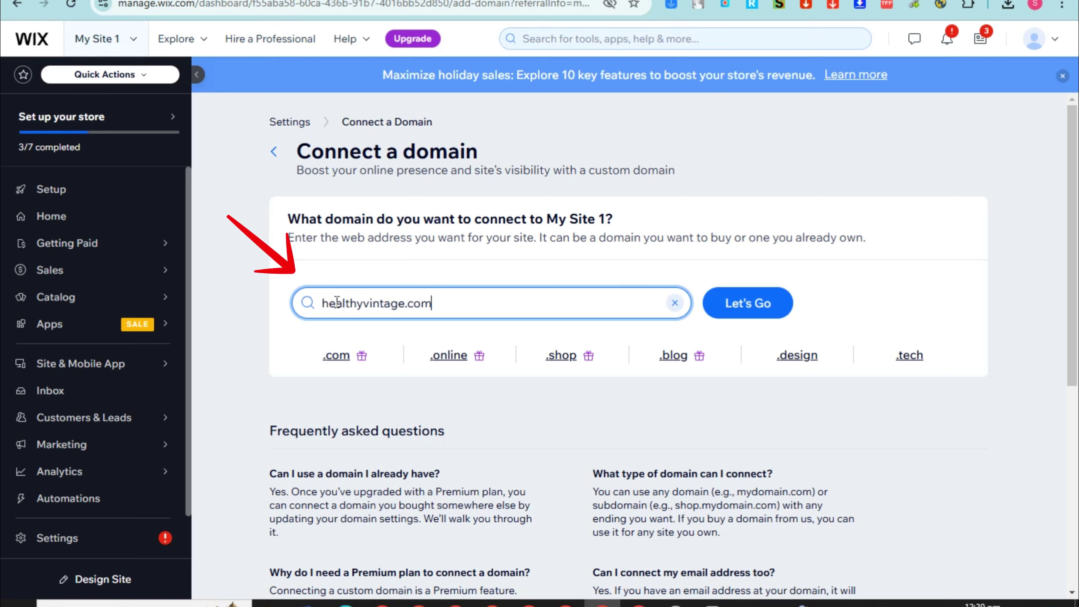
type("www")
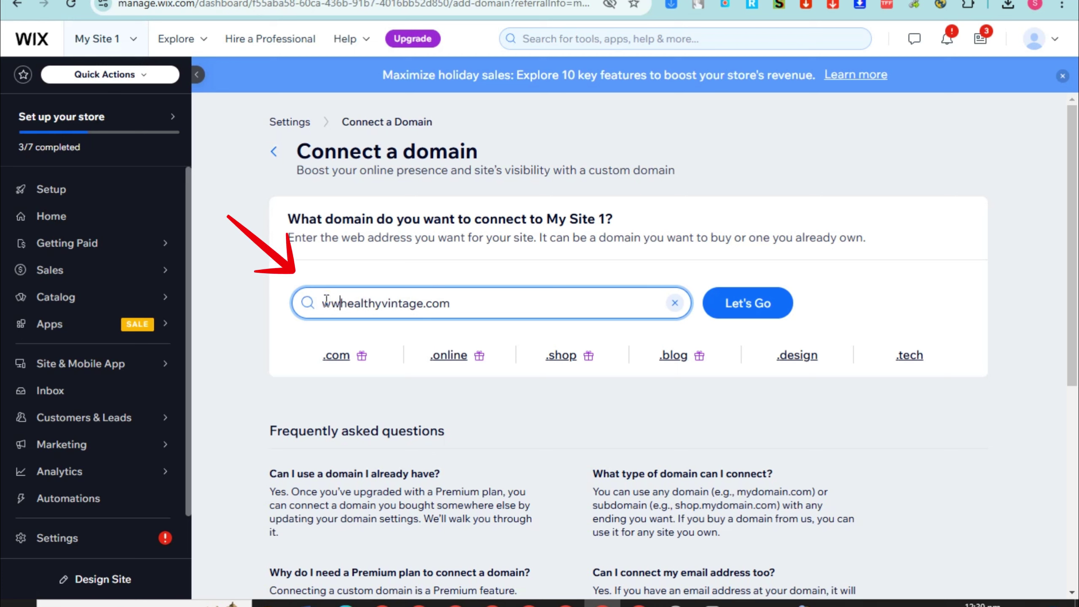
type(".")
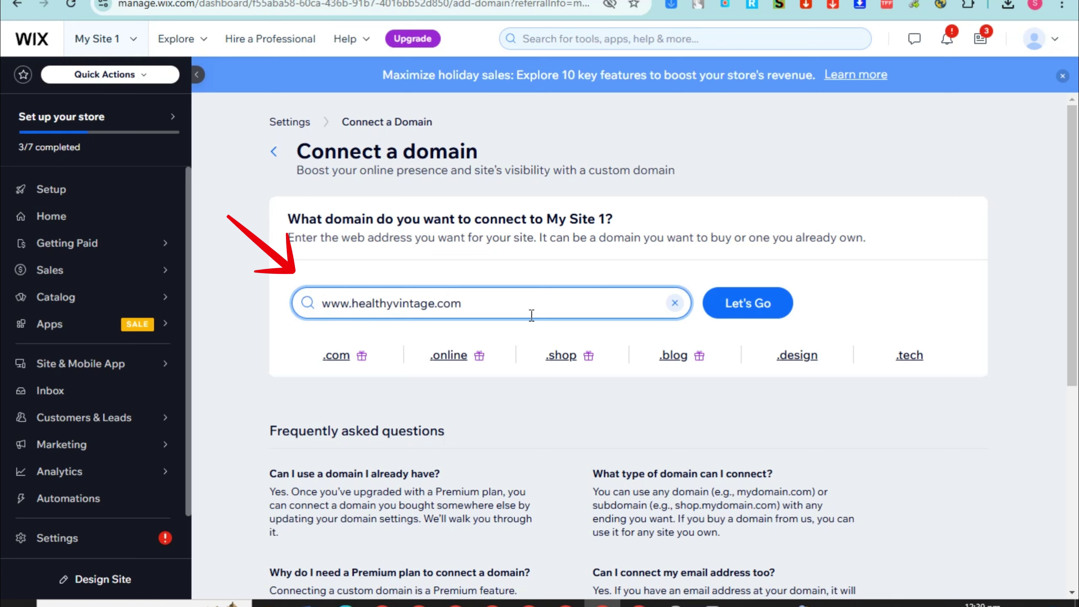
left_click(751, 313)
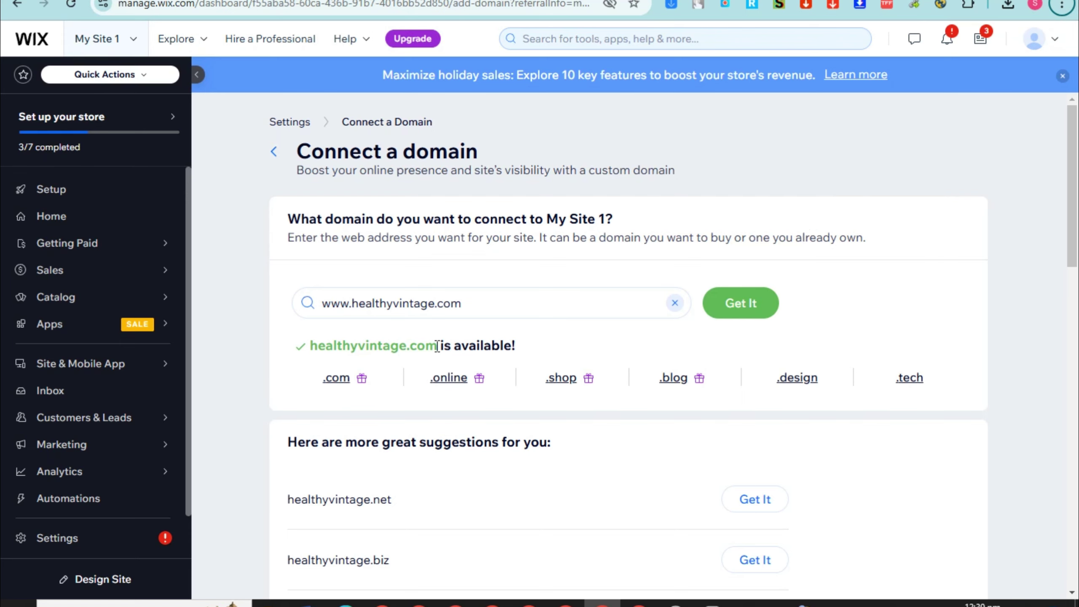
scroll(586, 410, "down", 2)
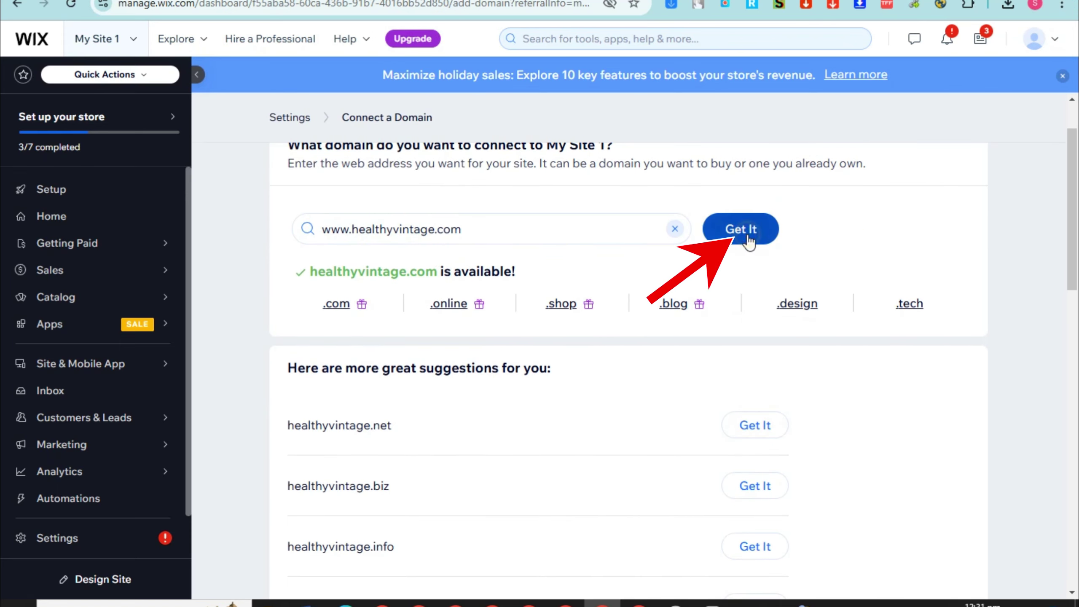
left_click(741, 230)
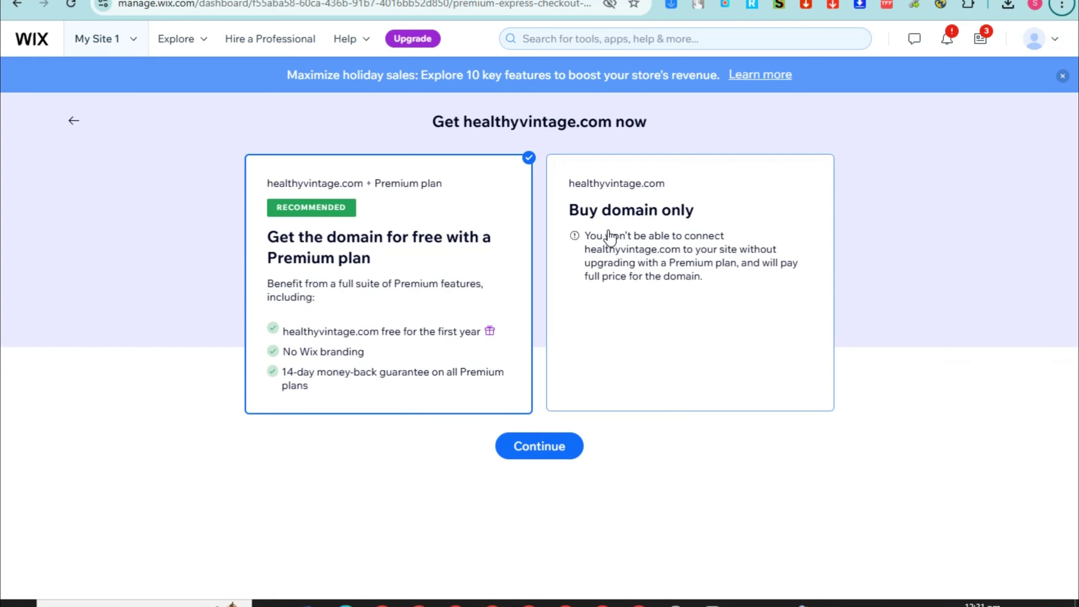
left_click(670, 284)
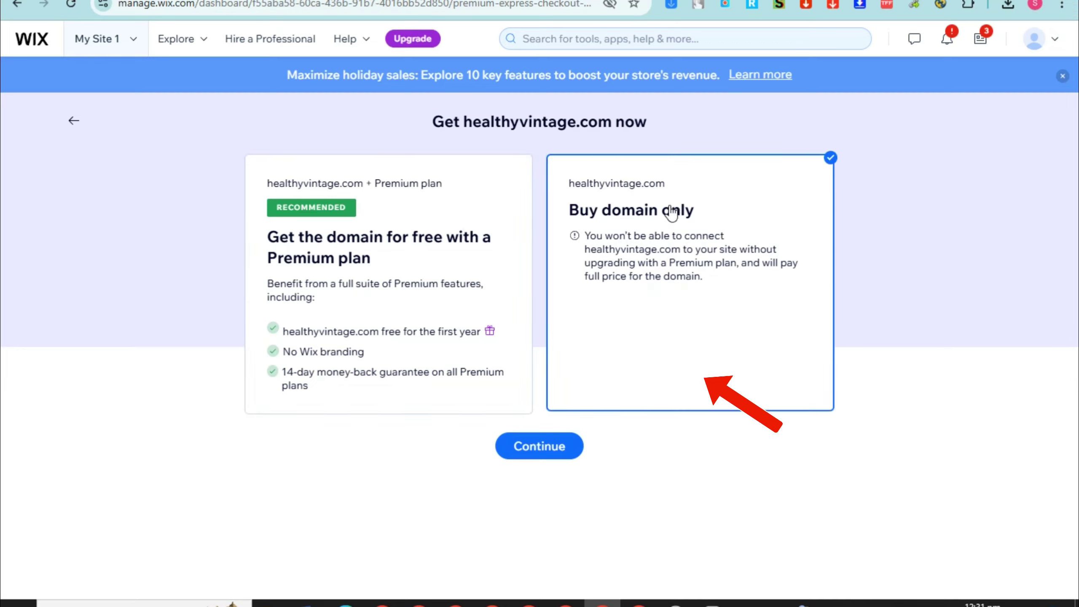
left_click(556, 450)
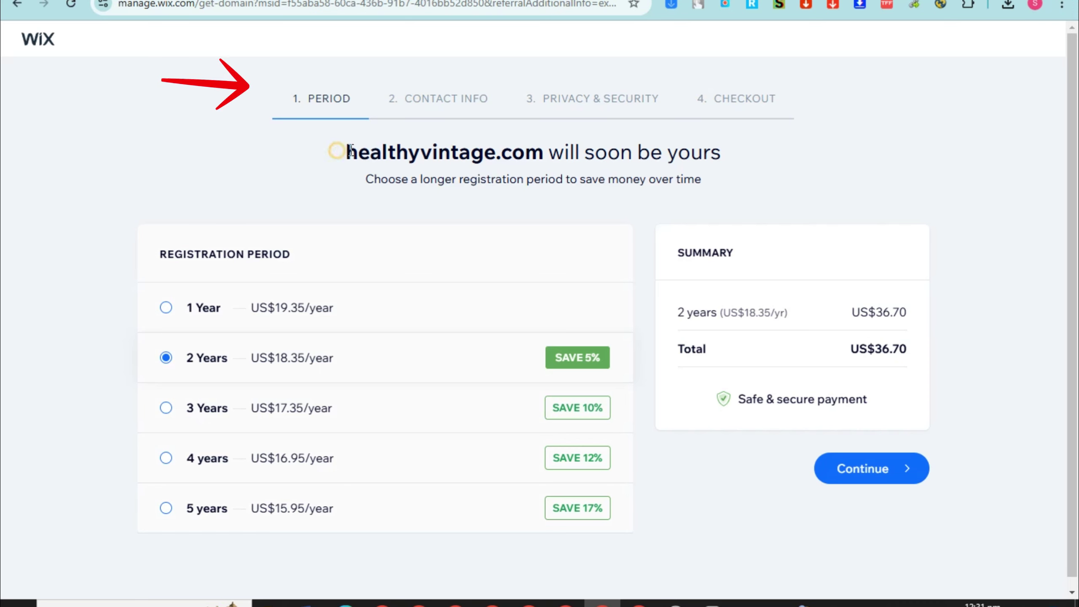
Copy healthyvintage.com from the registration page heading and leave the purchase options page to go back to Connect a Domain
left_click_drag(340, 151, 543, 154)
key("ctrl+c")
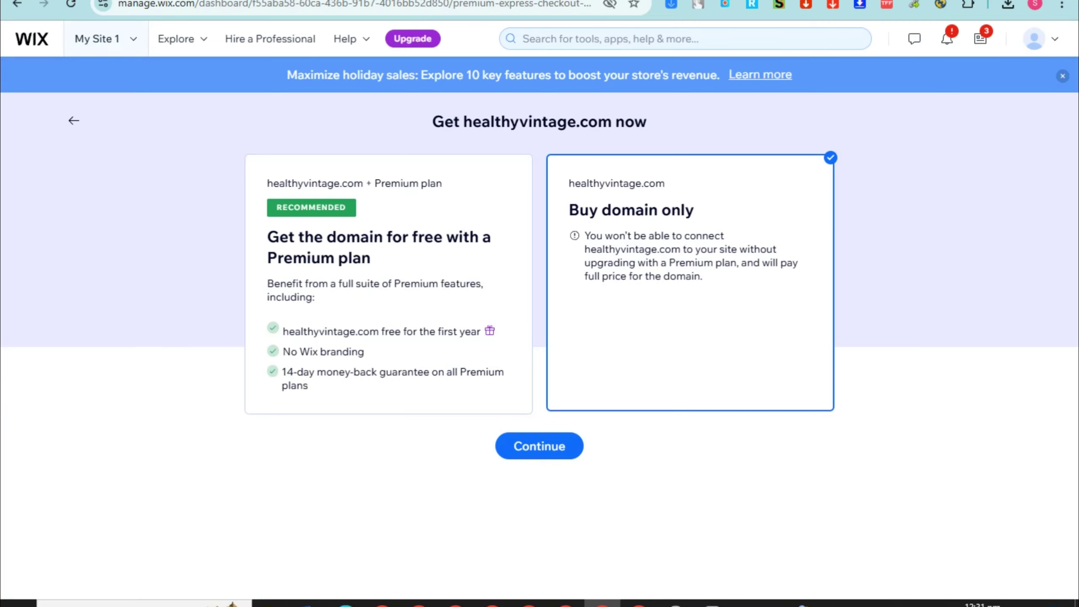
left_click(77, 118)
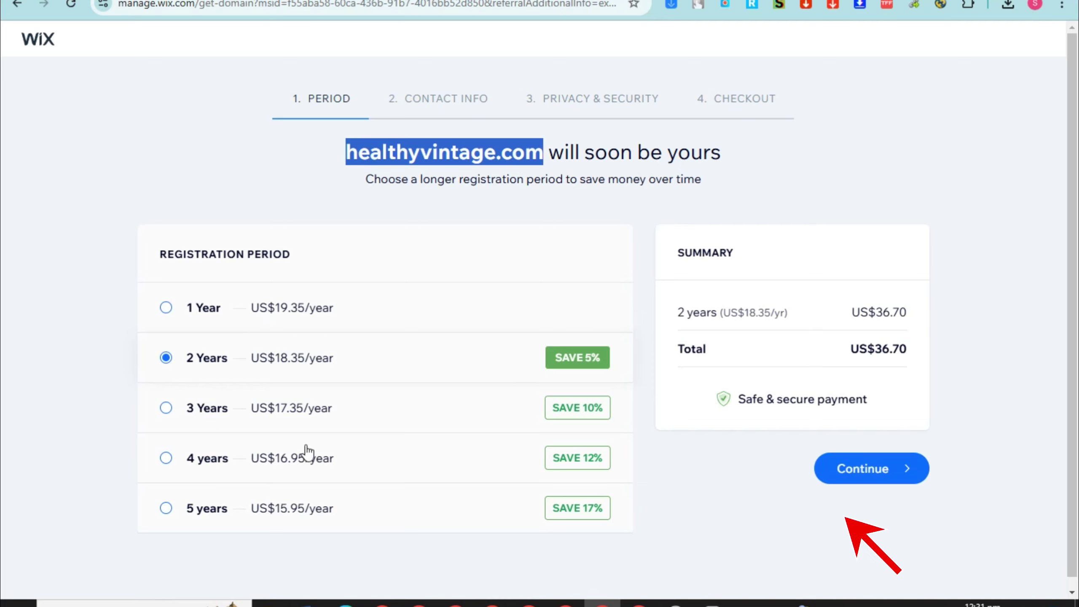
Accept the 2-year registration period and set the country in the registrant contact info to Albania
left_click_drag(305, 460, 308, 431)
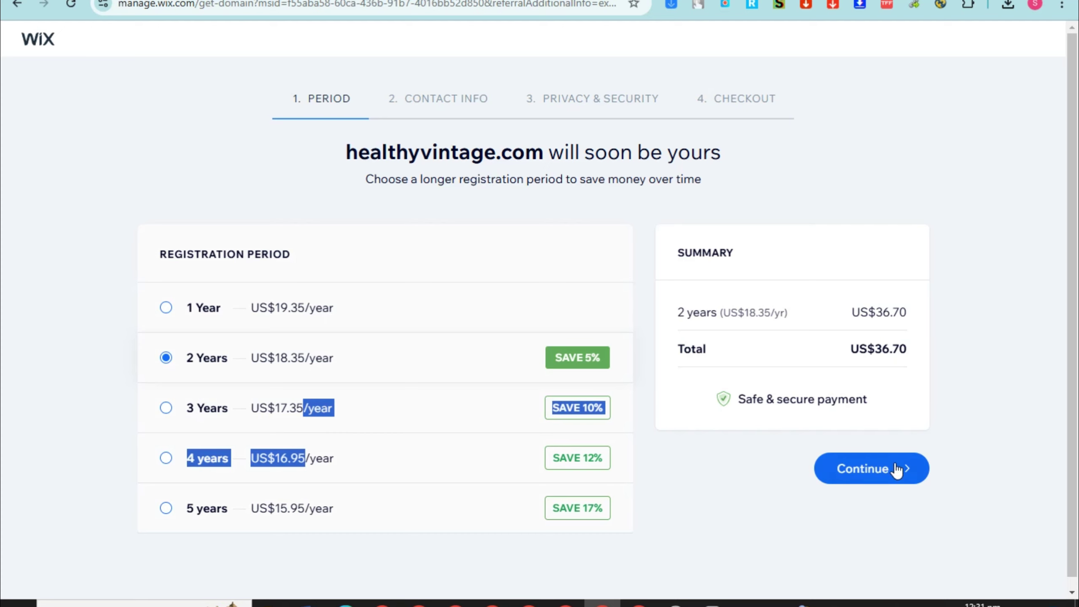
left_click(880, 480)
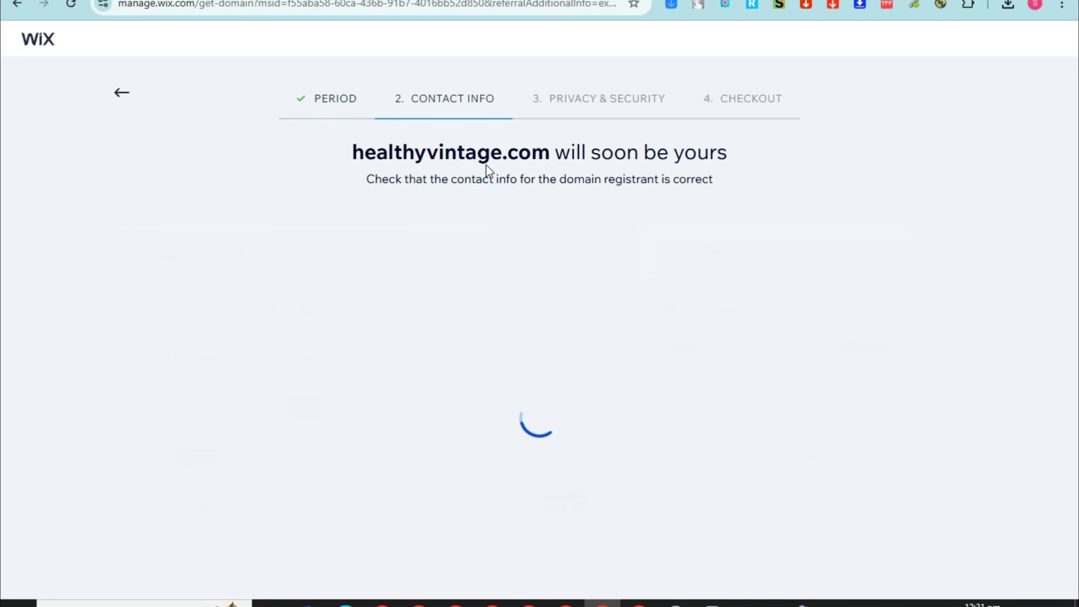
scroll(363, 313, "down", 2)
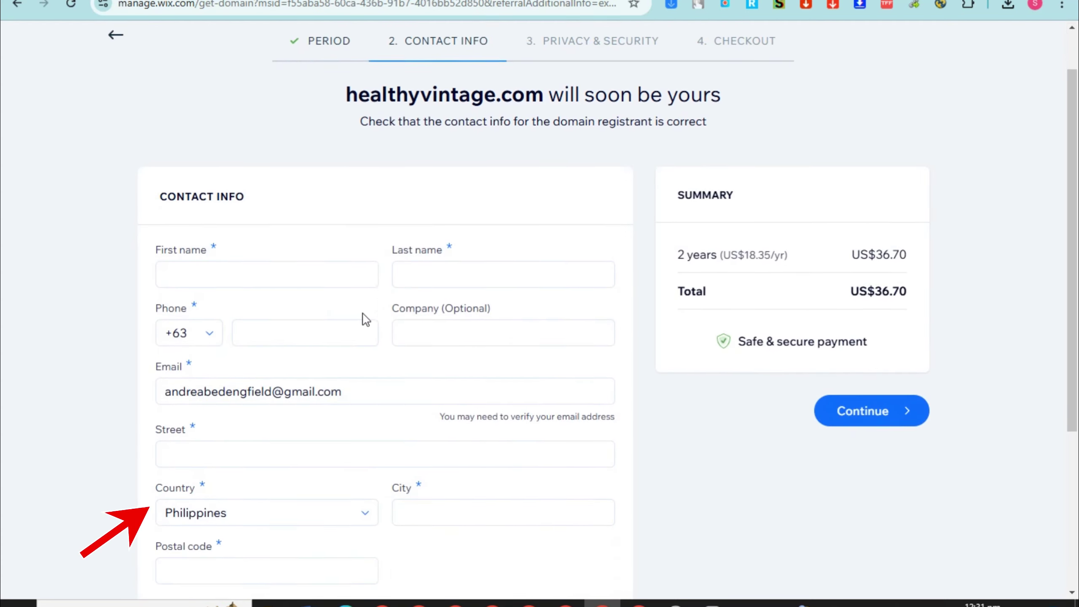
scroll(258, 345, "down", 2)
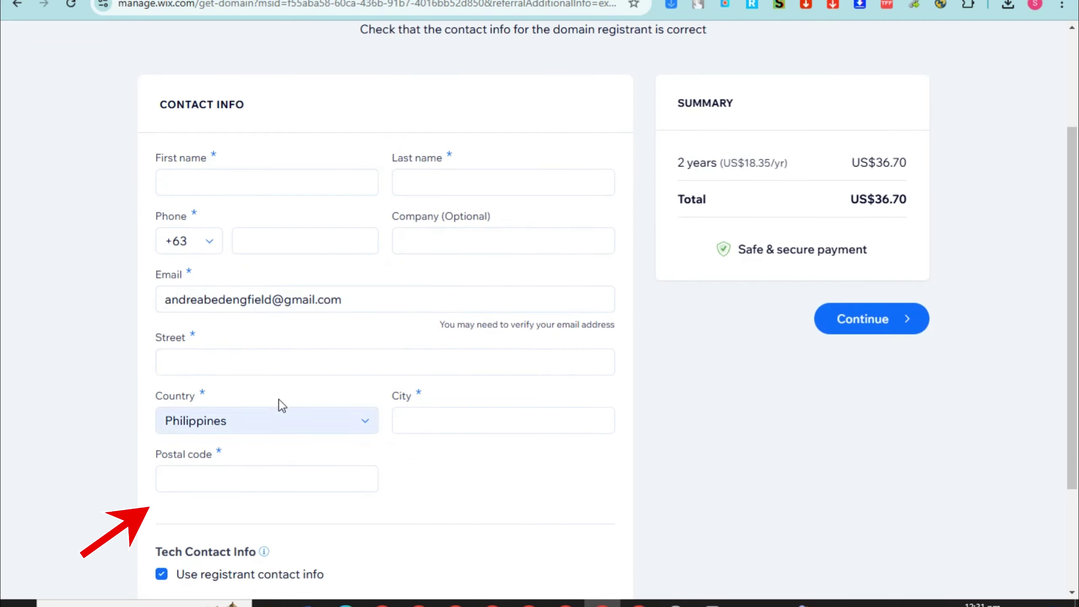
scroll(338, 284, "down", 2)
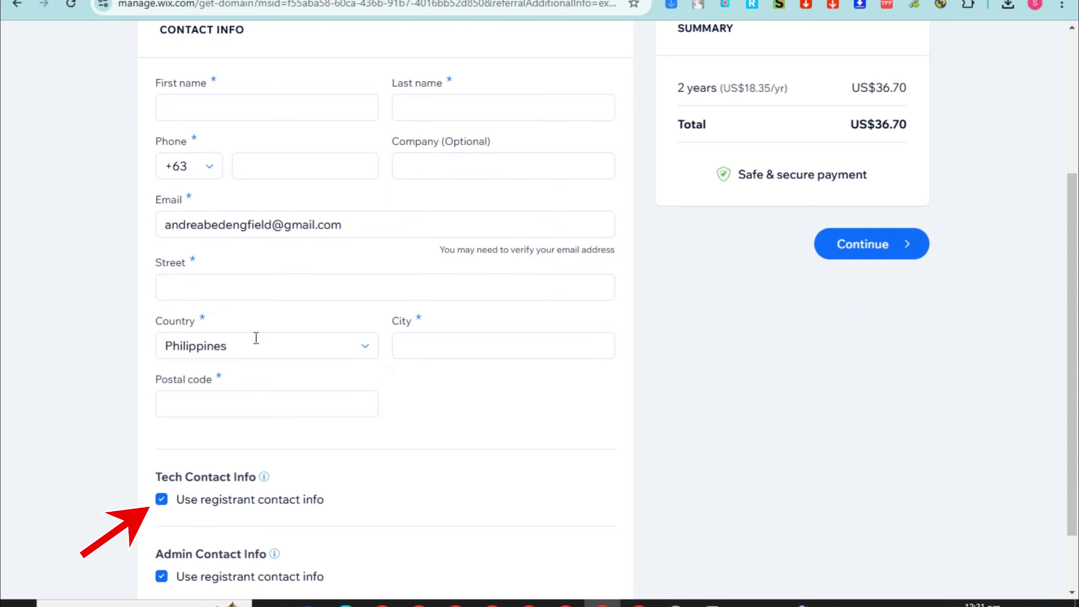
left_click(351, 354)
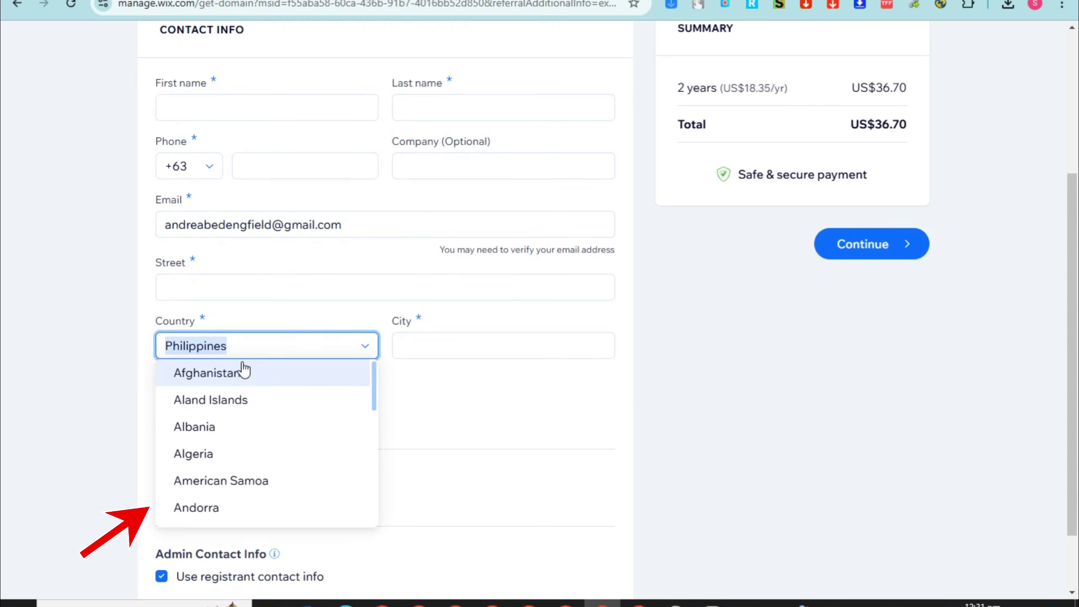
left_click(227, 427)
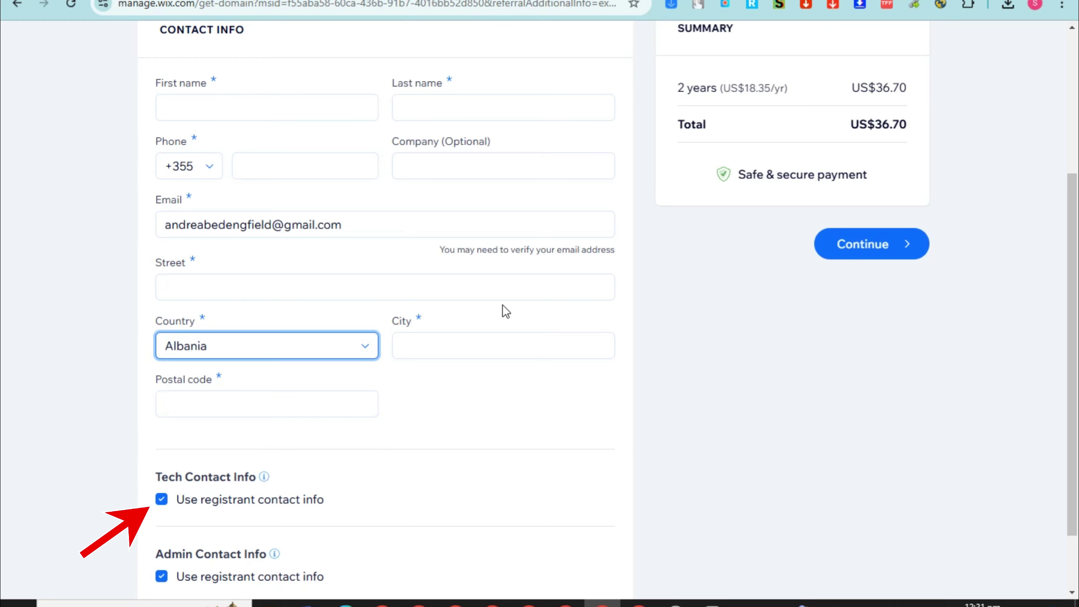
Try to continue past the contact info form and check which required fields are incomplete
scroll(549, 211, "up", 5)
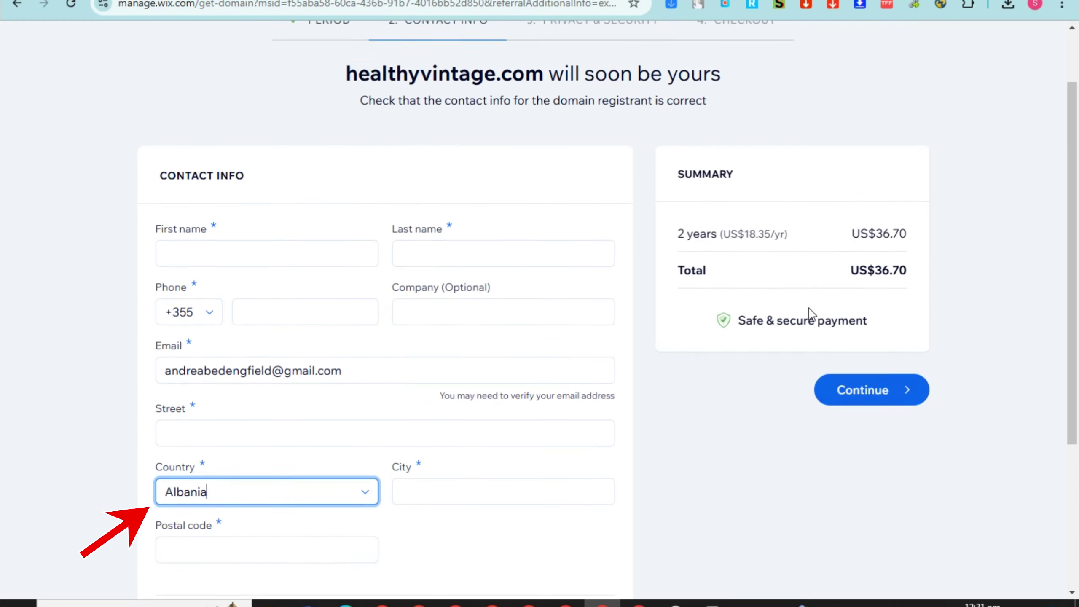
left_click(879, 470)
scroll(559, 308, "down", 5)
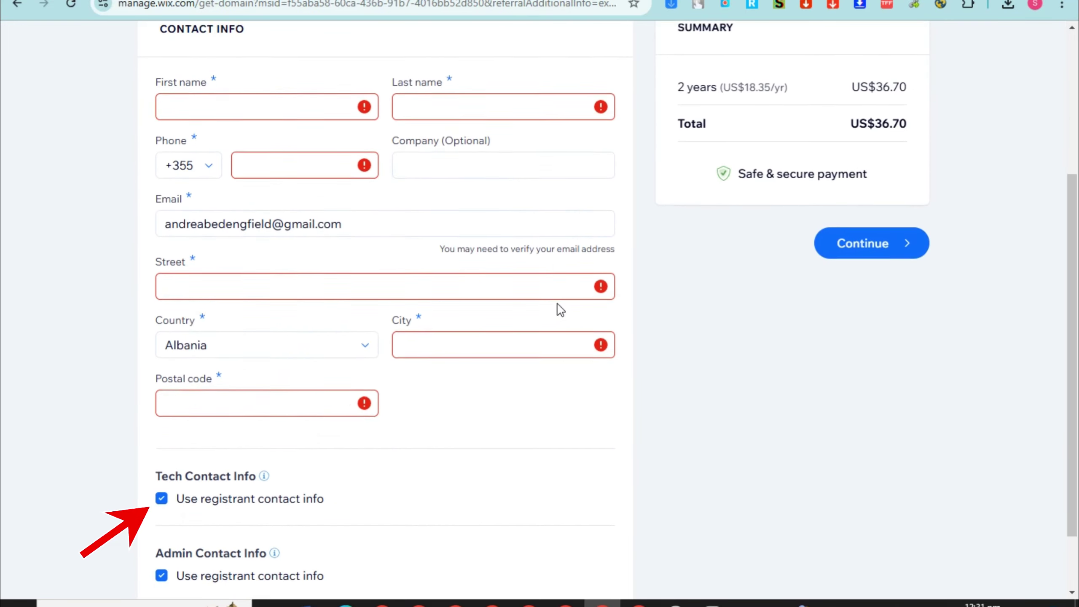
scroll(595, 212, "up", 5)
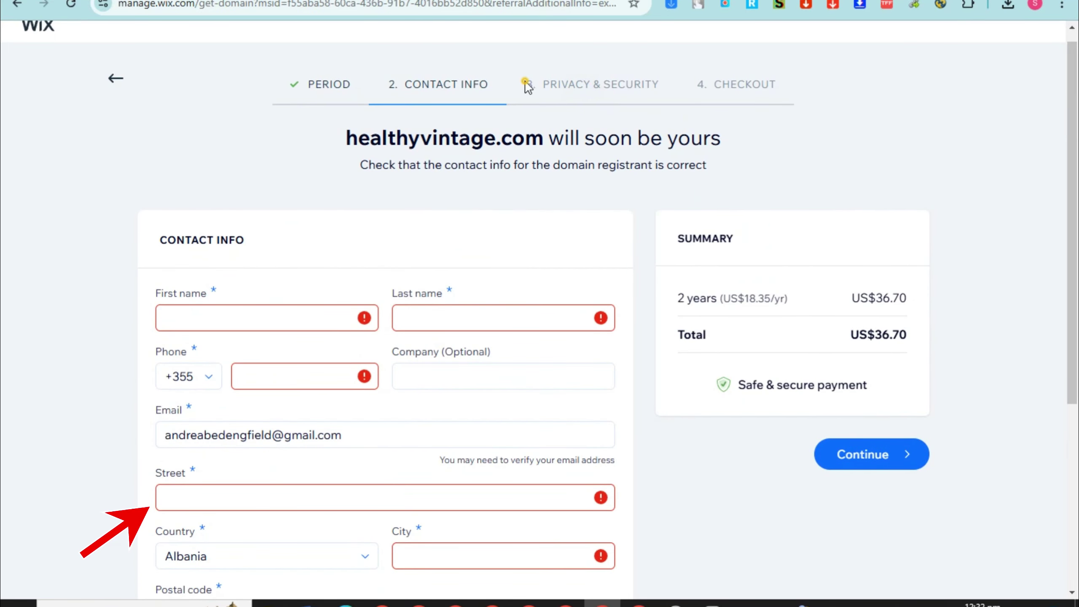
Review the Period, Privacy & Security and Checkout stages of the domain registration
left_click_drag(523, 82, 833, 90)
left_click(640, 78)
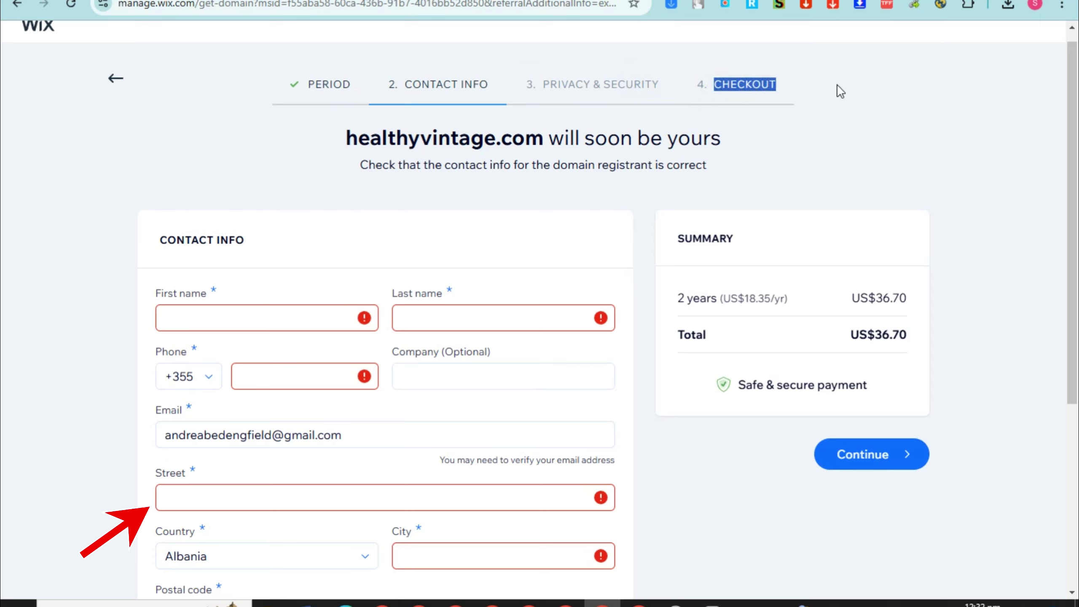
key("alt")
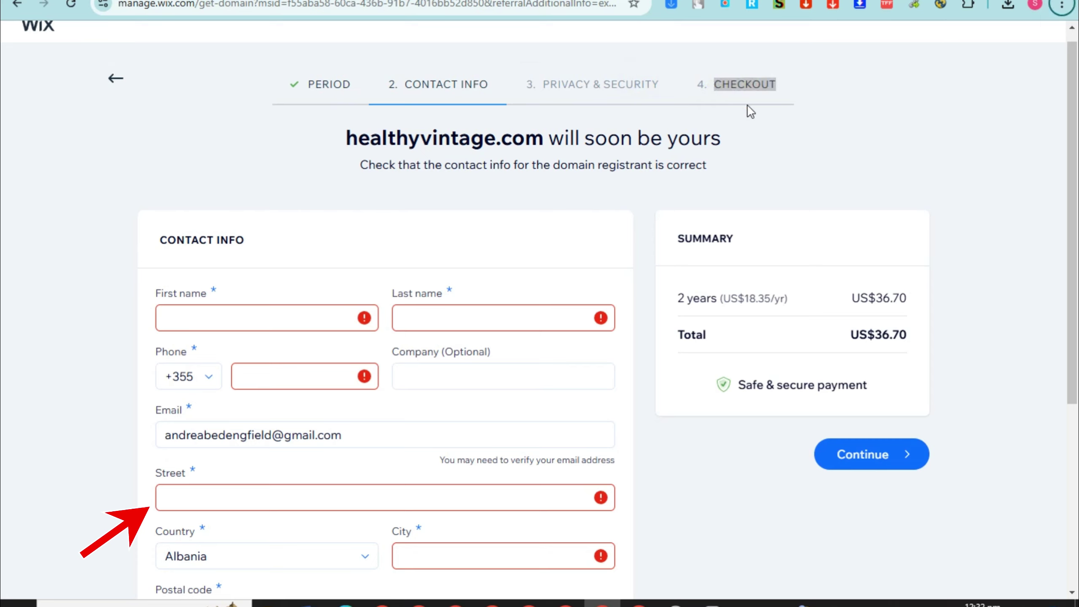
left_click(769, 378)
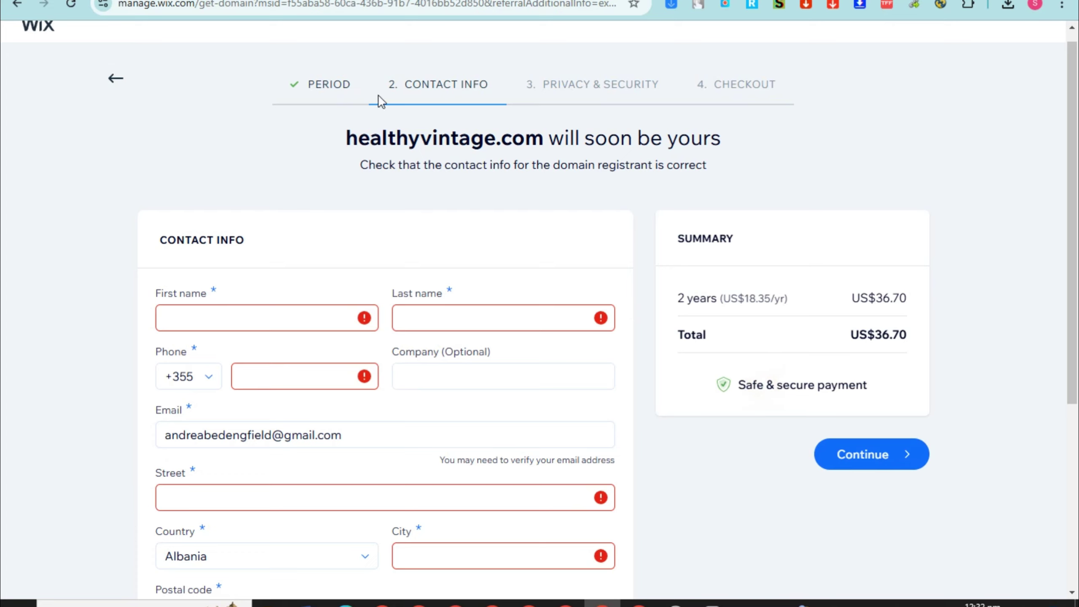
left_click(339, 91)
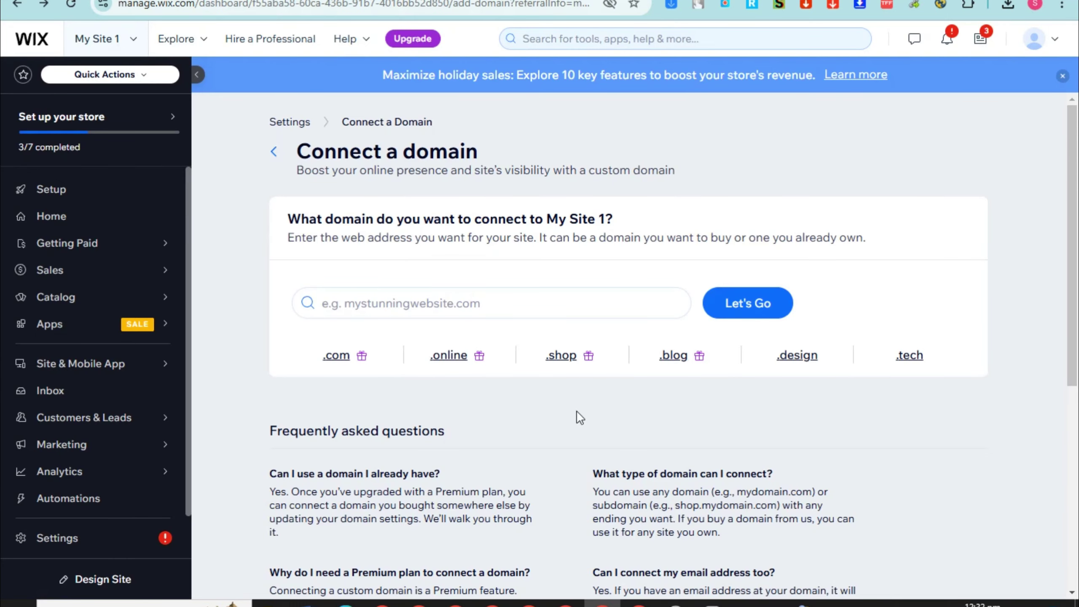
On the Connect a Domain page, enter the copied name healthyvintage.com as the web address
scroll(577, 409, "down", 4)
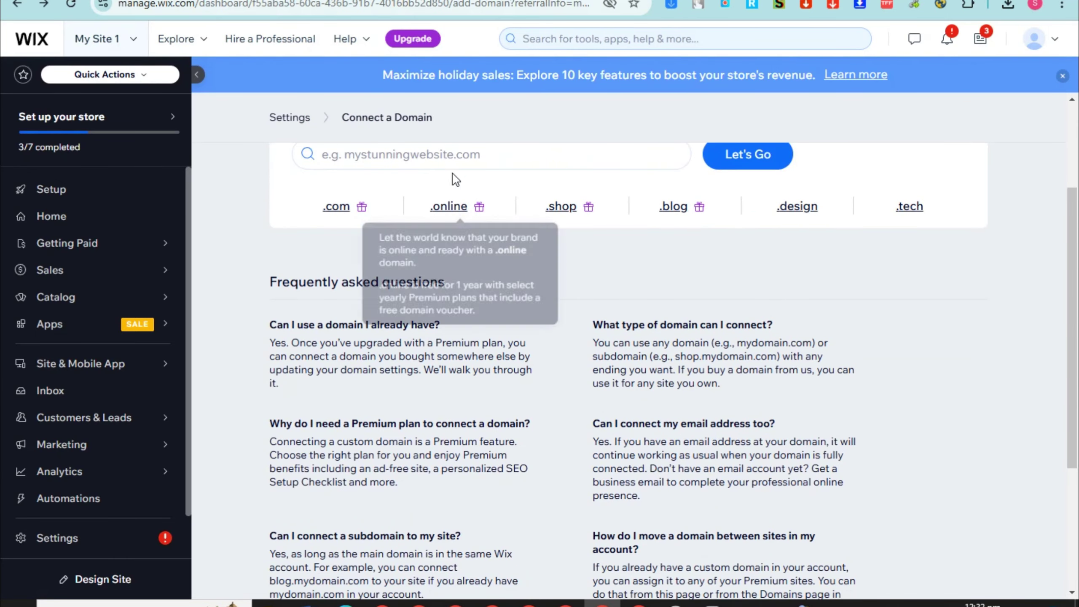
left_click(455, 154)
key("ctrl+v")
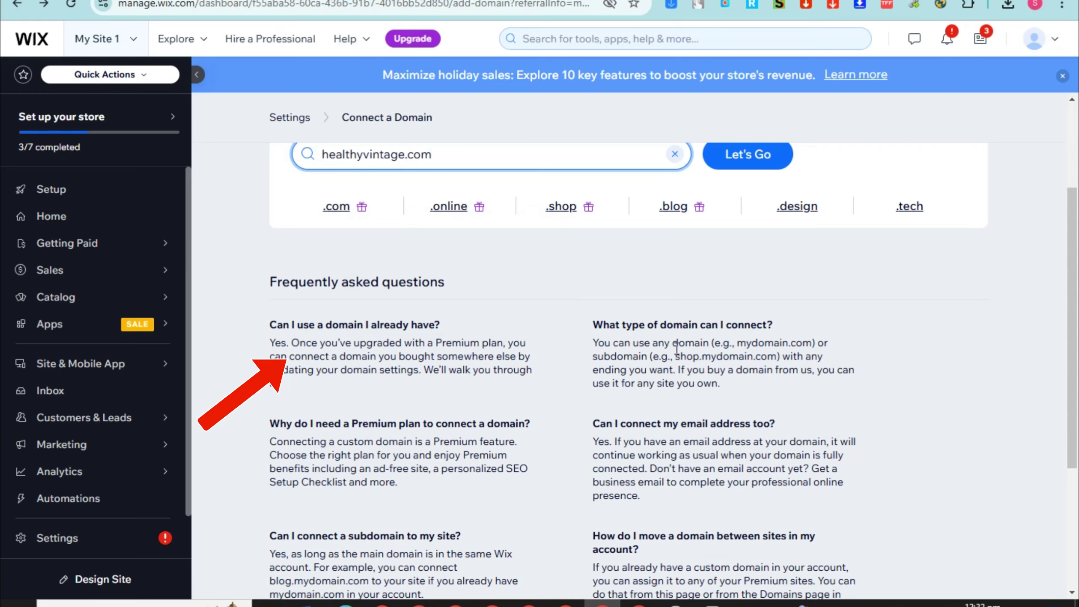
scroll(677, 346, "up", 4)
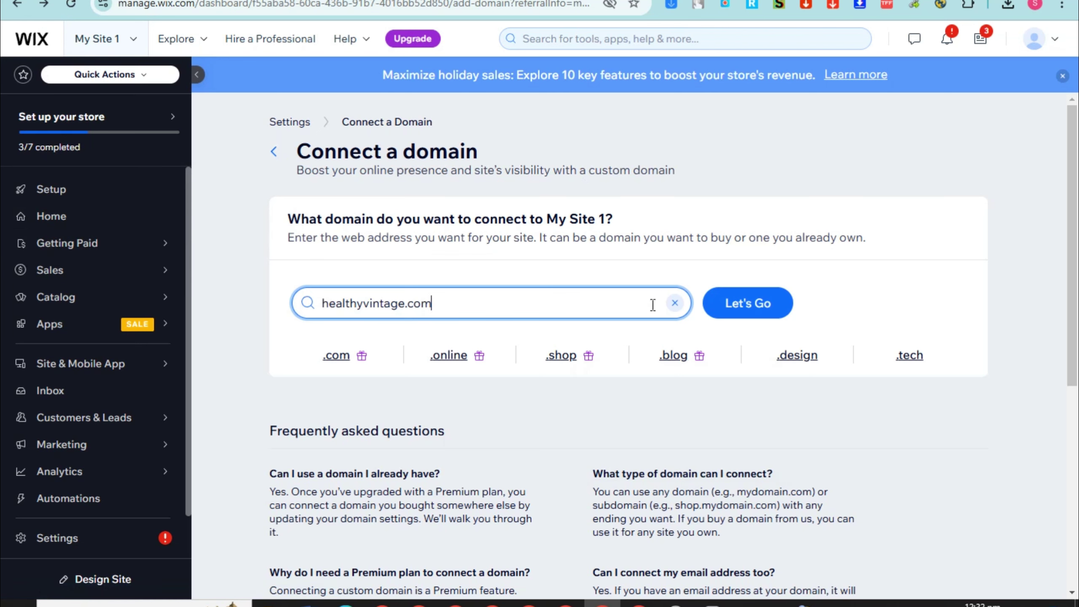
Try the .online, .shop, .blog and .design extensions, settle on .tech, and check the availability of healthyvintage.tech
left_click(452, 357)
left_click(559, 356)
left_click(673, 357)
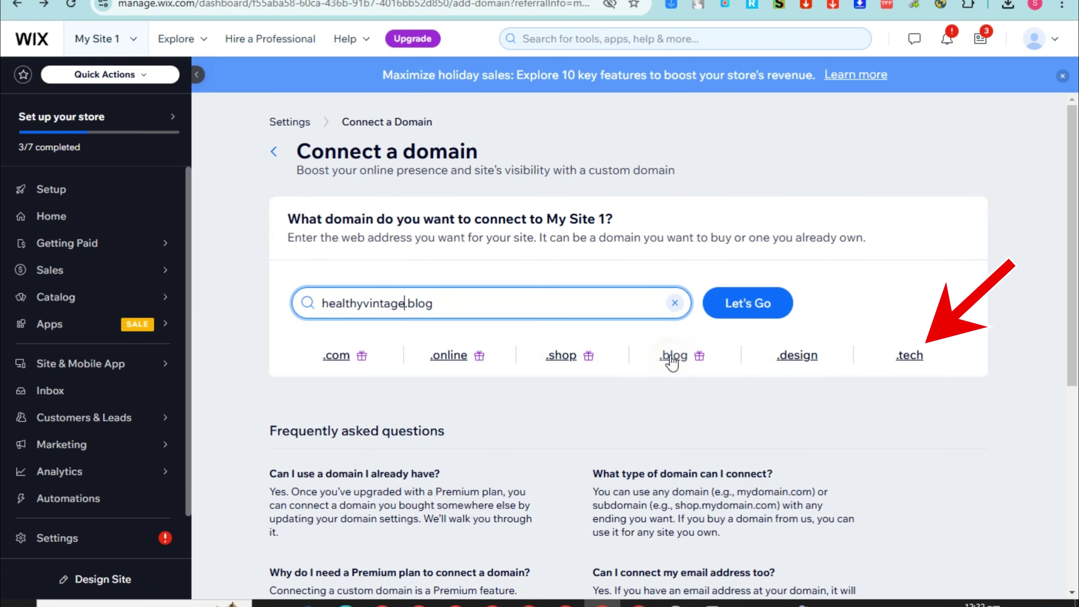
left_click(806, 357)
left_click(909, 356)
left_click(751, 306)
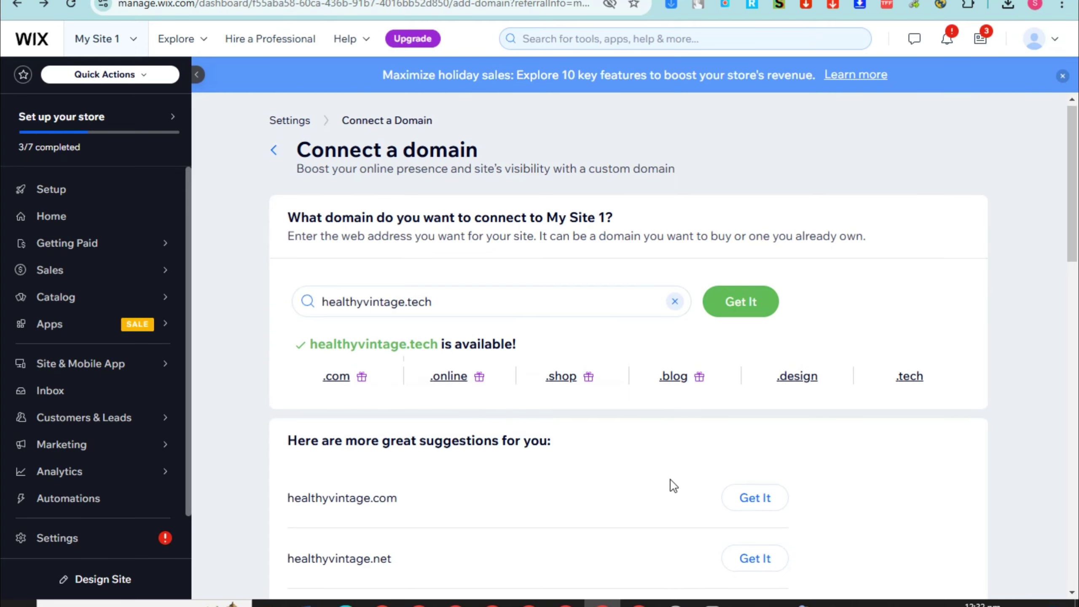
Choose healthyvintage.org from the suggested domains and continue with the free domain and Premium plan option
scroll(671, 480, "down", 5)
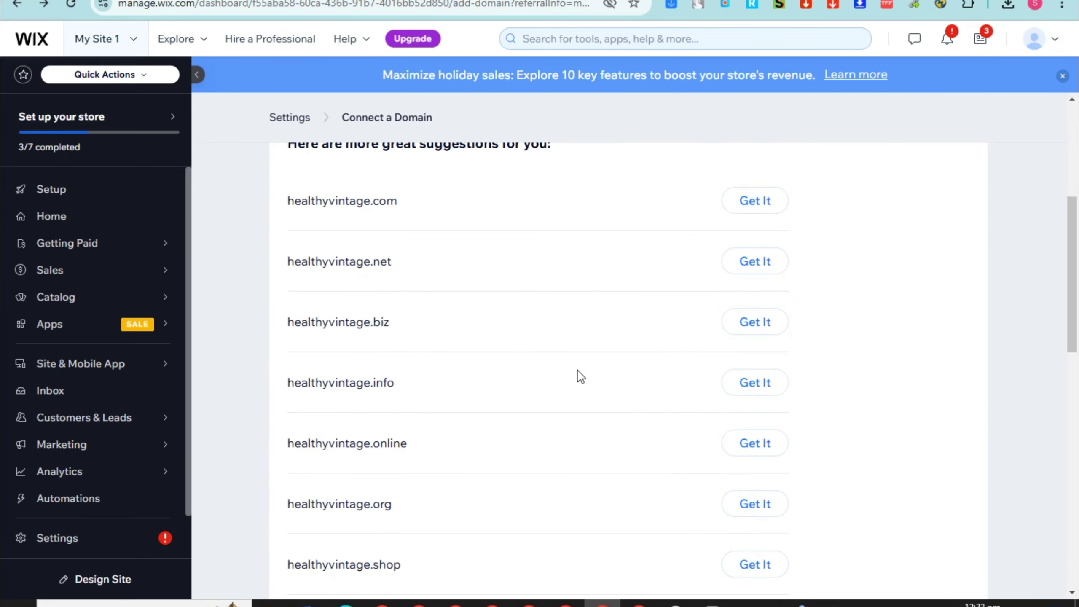
scroll(579, 529, "down", 5)
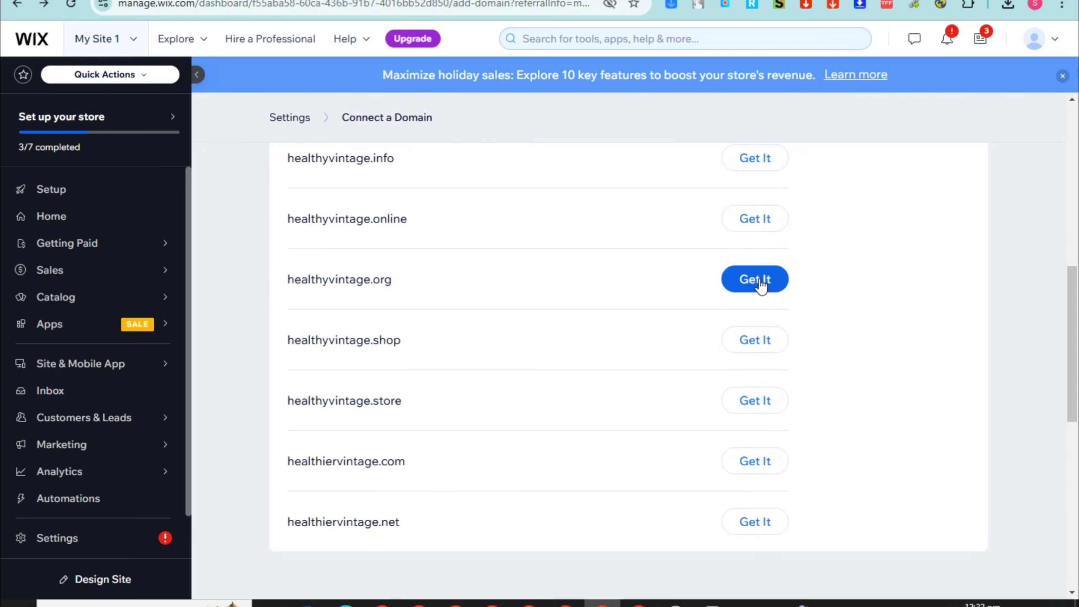
left_click(760, 284)
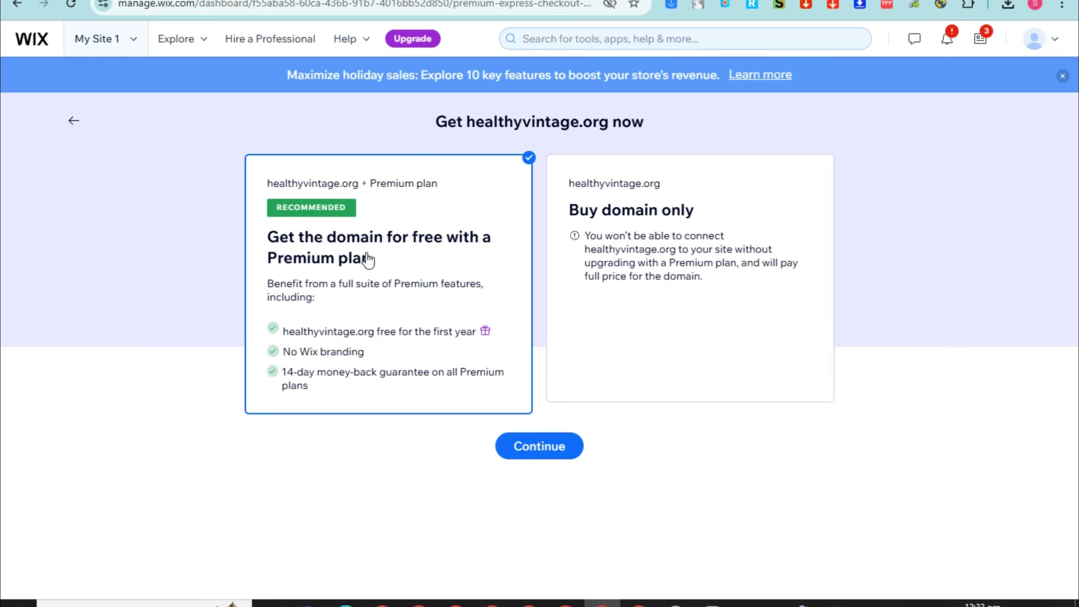
left_click(526, 452)
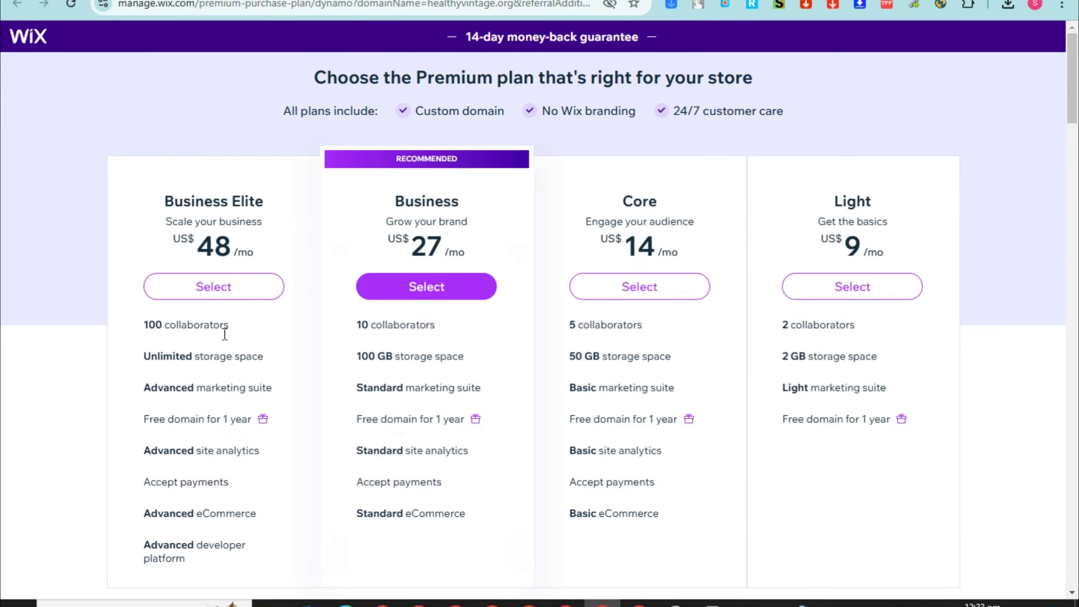
Compare the Premium plans, examining the free domain offer in the Business Elite and Business plans
left_click_drag(149, 421, 287, 427)
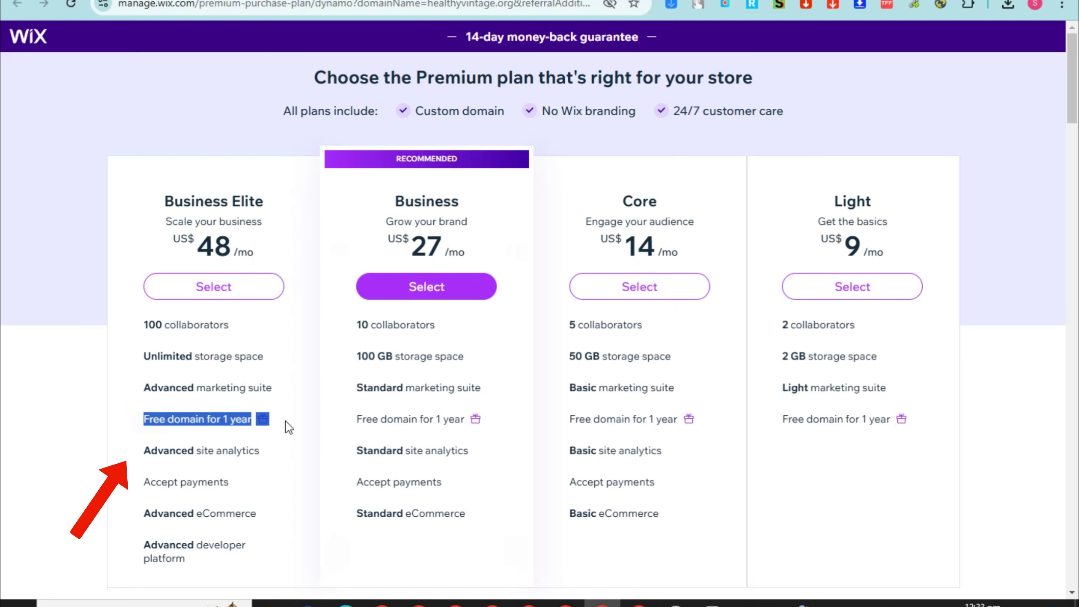
scroll(287, 426, "down", 3)
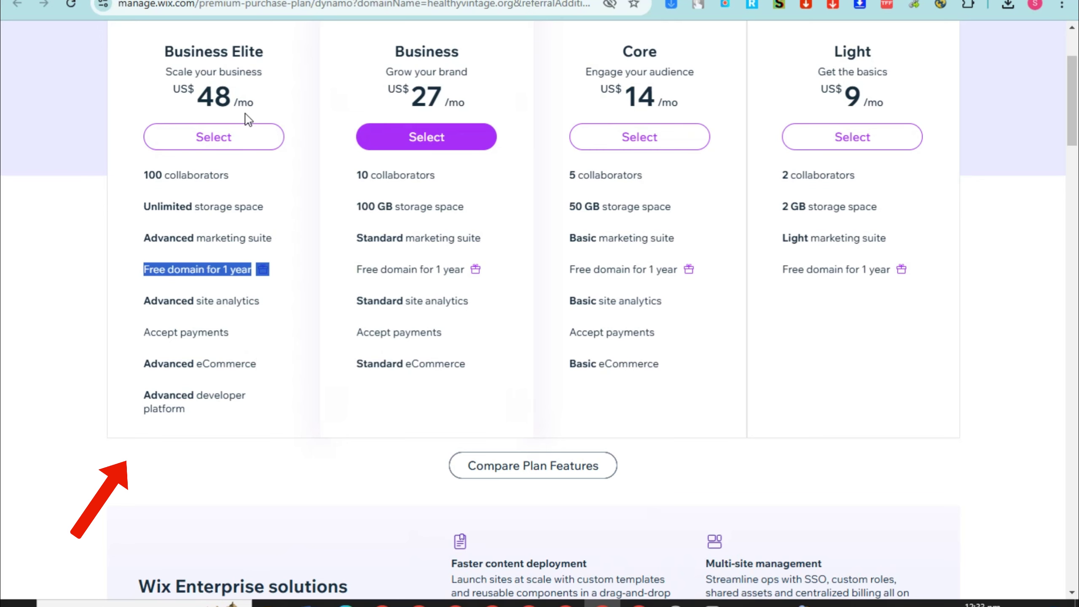
left_click(513, 155)
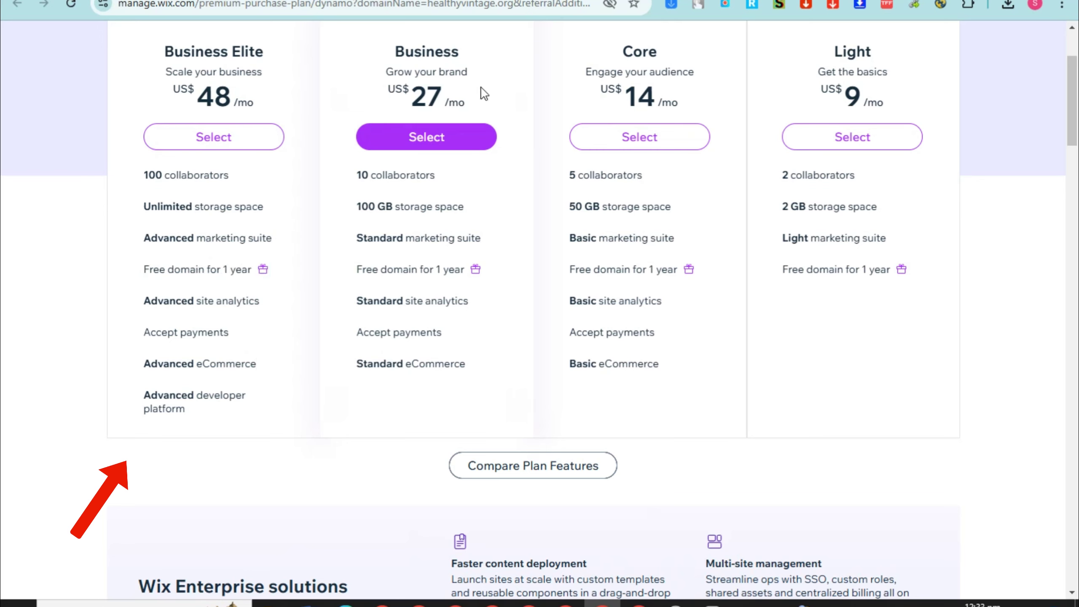
left_click_drag(354, 273, 502, 267)
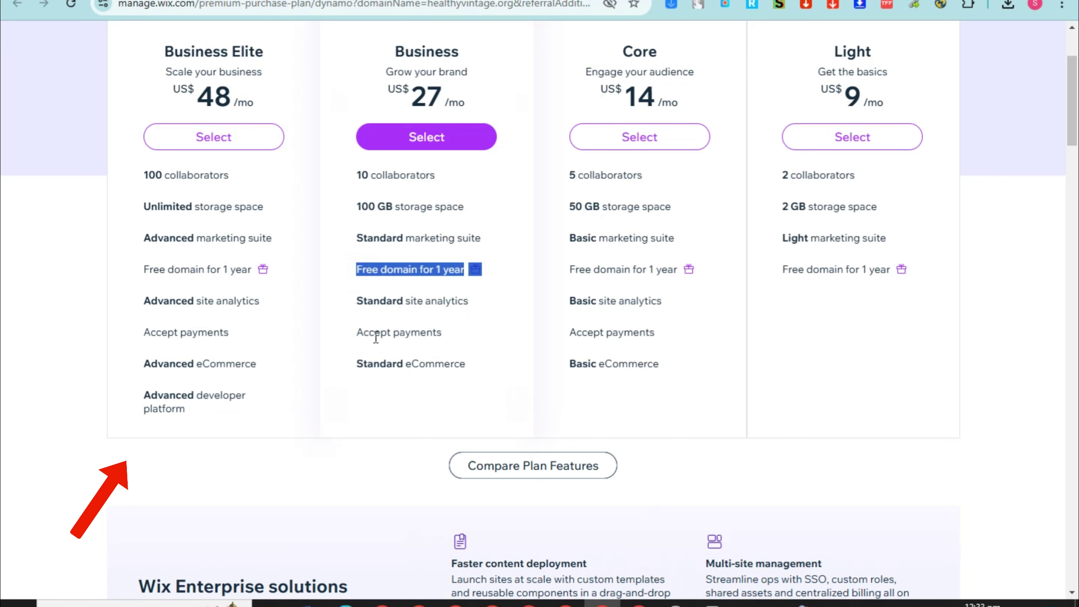
scroll(610, 169, "up", 3)
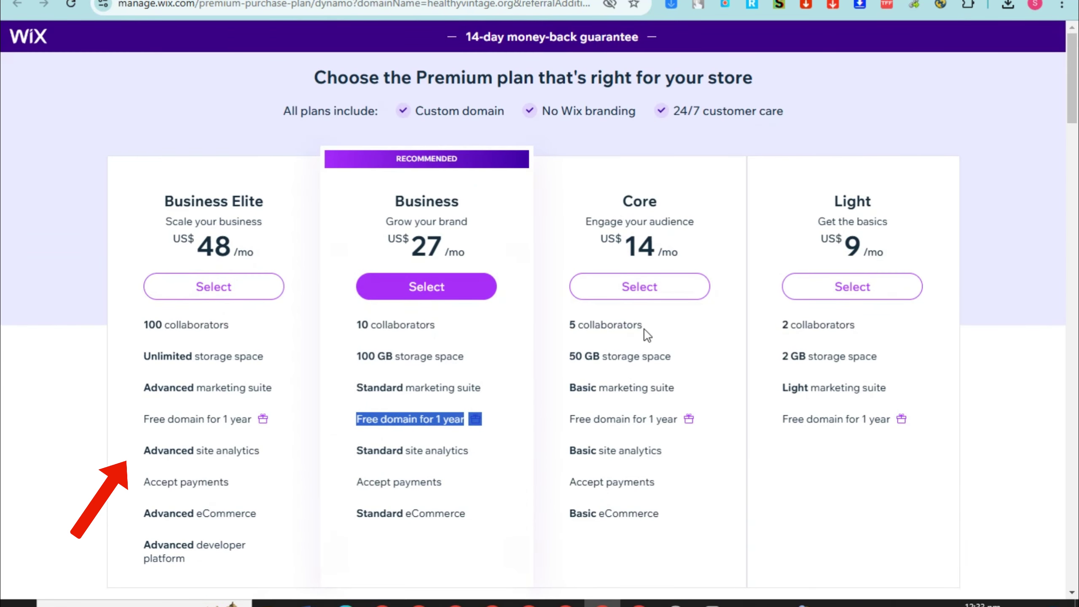
Examine the free domain offer in the Core plan, the Light plan, and the detailed plan feature comparison
left_click_drag(574, 420, 699, 420)
left_click_drag(568, 419, 705, 424)
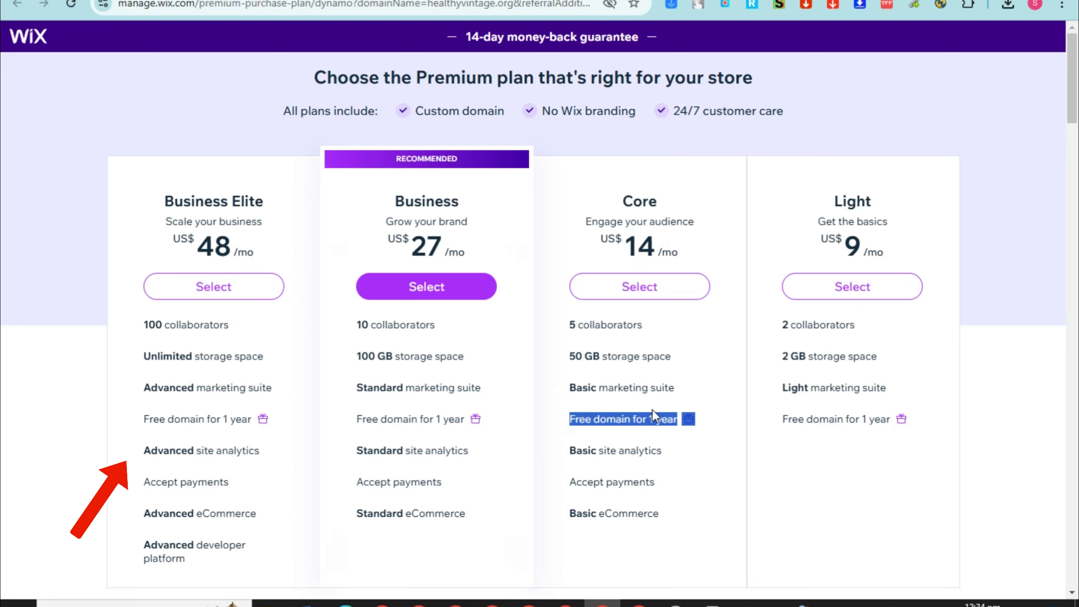
left_click_drag(853, 197, 908, 224)
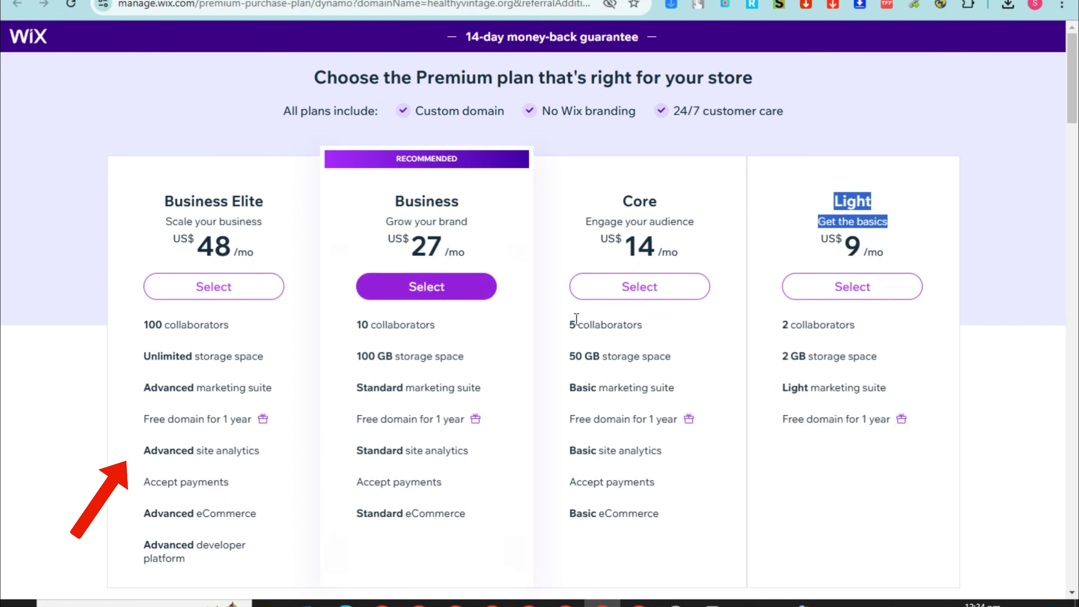
scroll(461, 271, "down", 3)
scroll(674, 418, "down", 15)
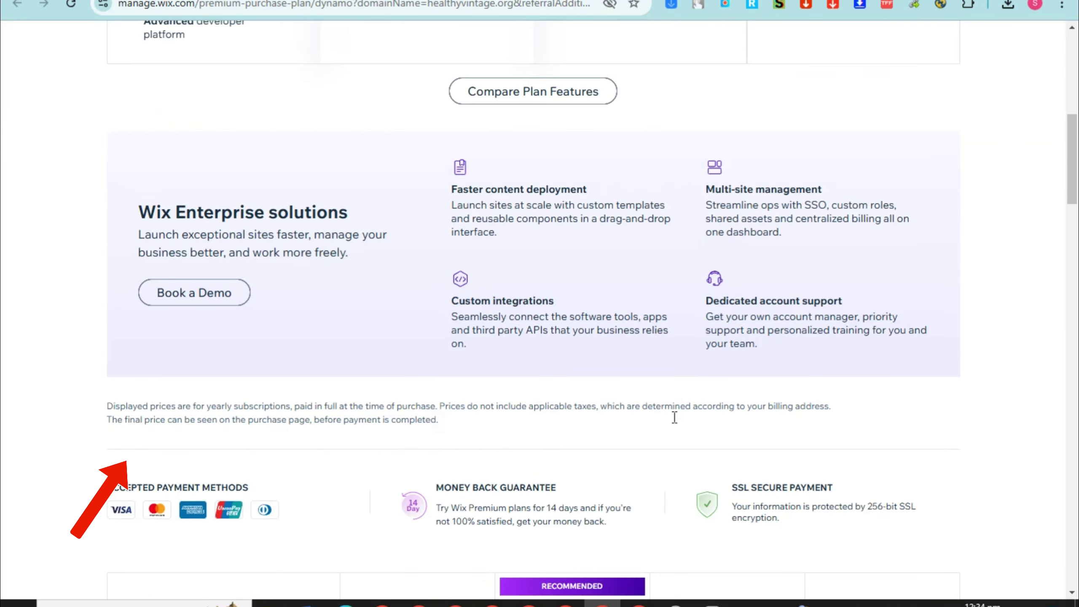
scroll(676, 423, "down", 12)
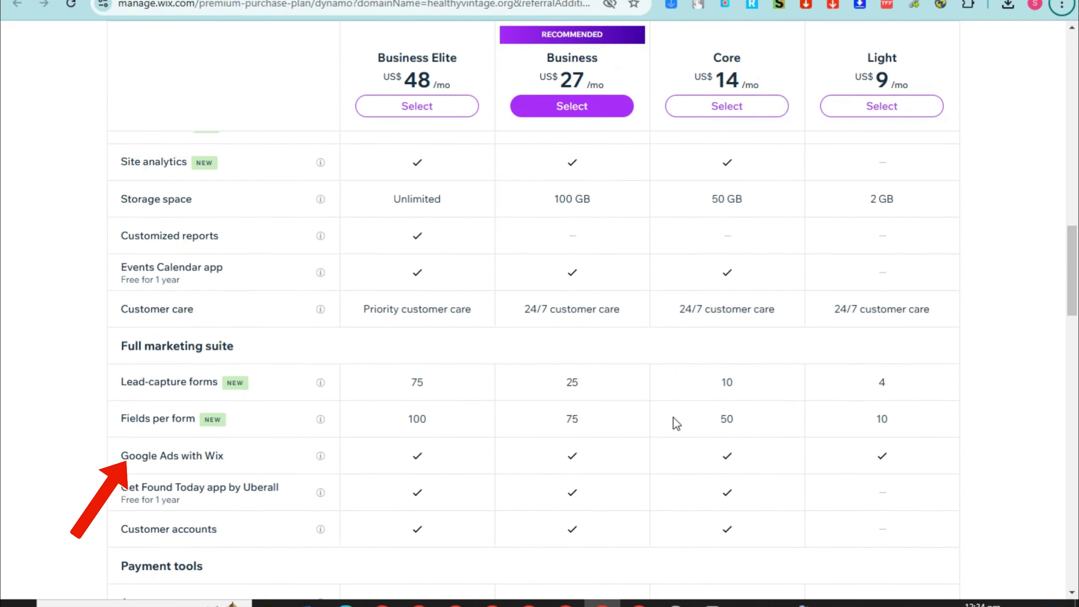
scroll(677, 424, "up", 8)
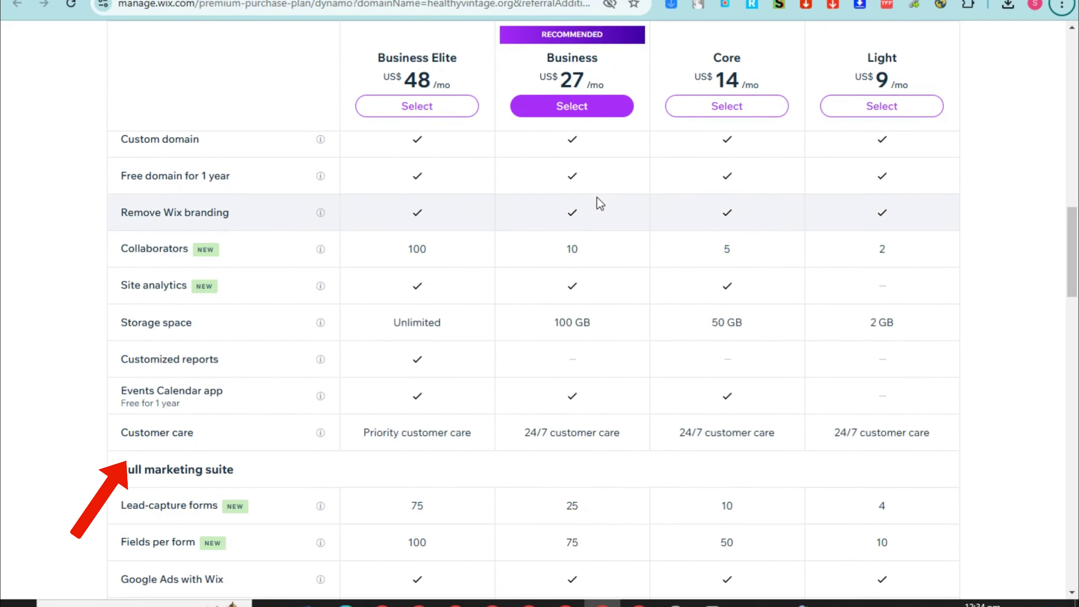
Select the Business plan with the yearly billing cycle and continue to checkout
left_click(579, 107)
scroll(582, 117, "up", 5)
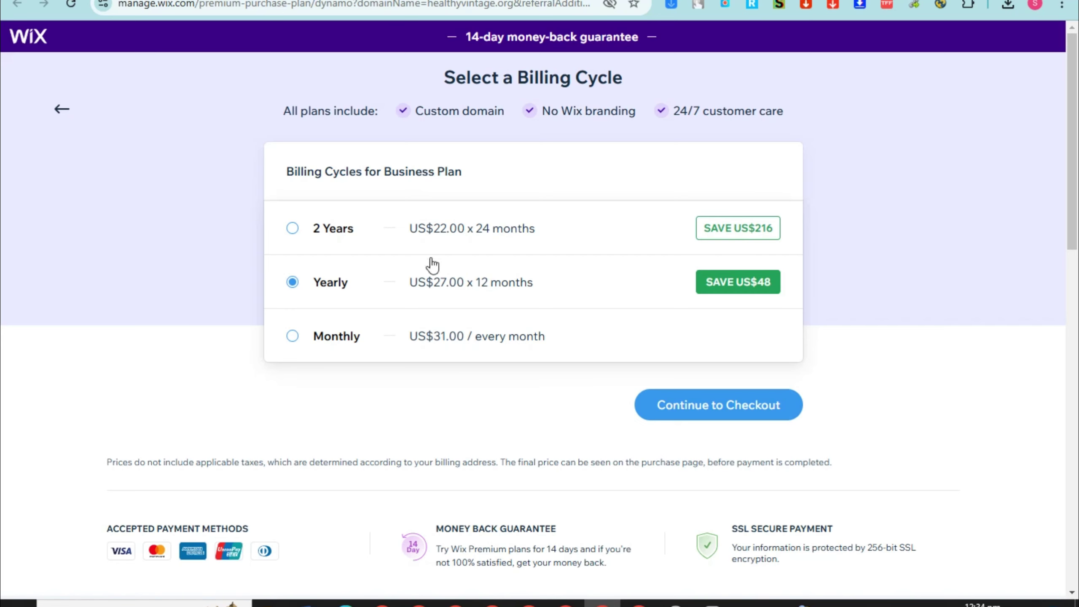
left_click(765, 404)
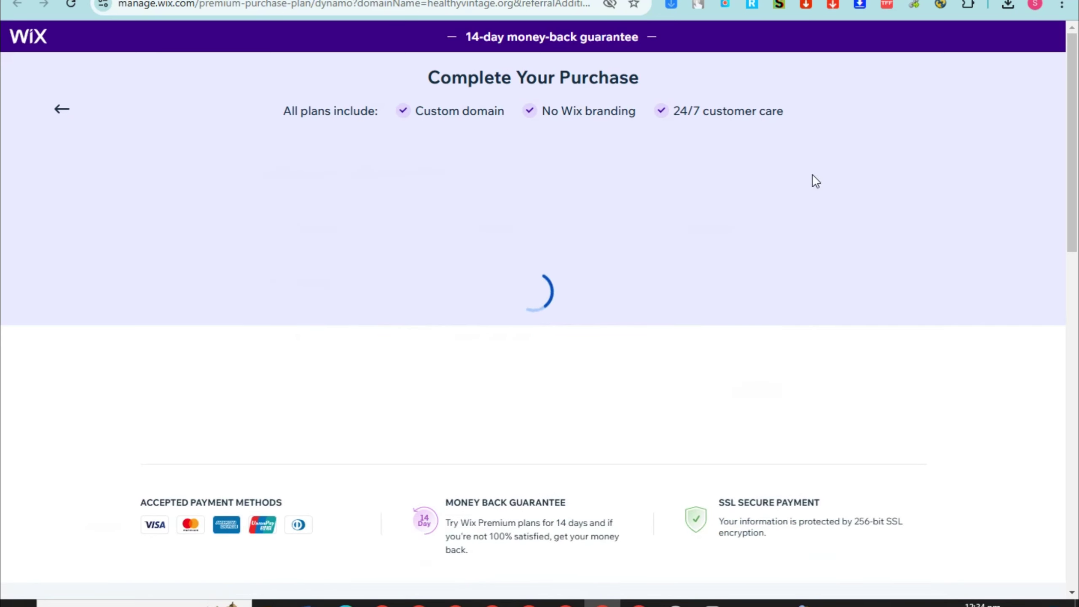
Choose credit card as the payment method, set the invoice country to Afghanistan, and review the purchase form and order summary
scroll(404, 282, "down", 2)
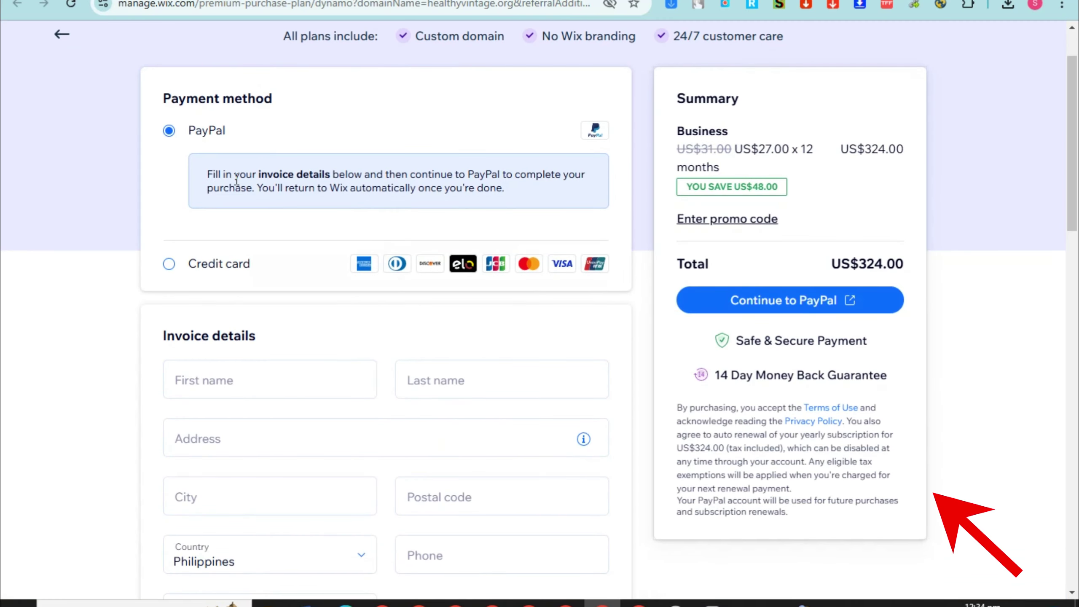
left_click(170, 264)
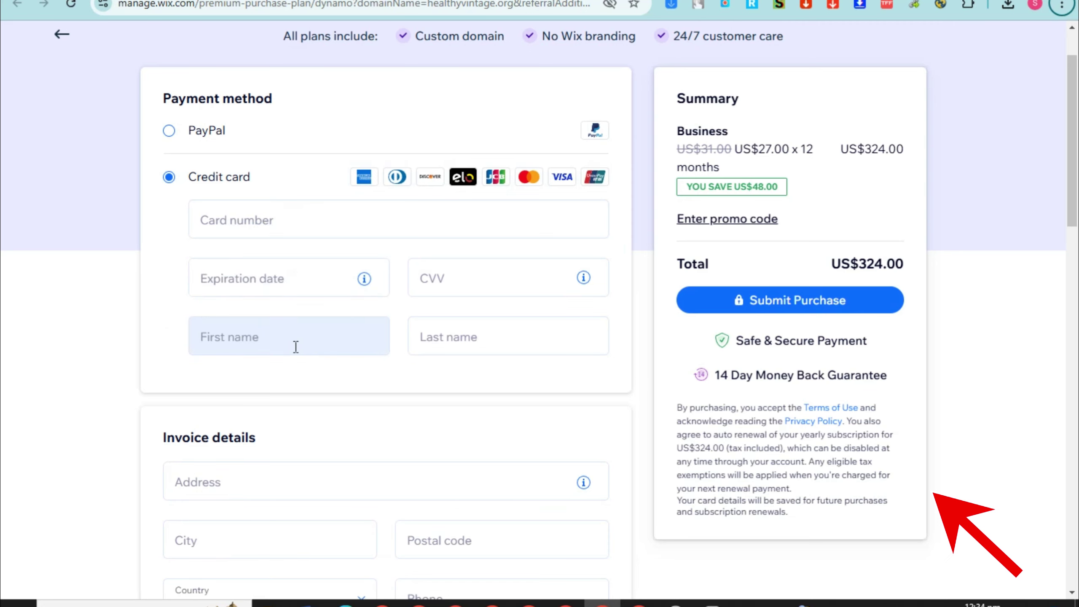
scroll(236, 320, "down", 3)
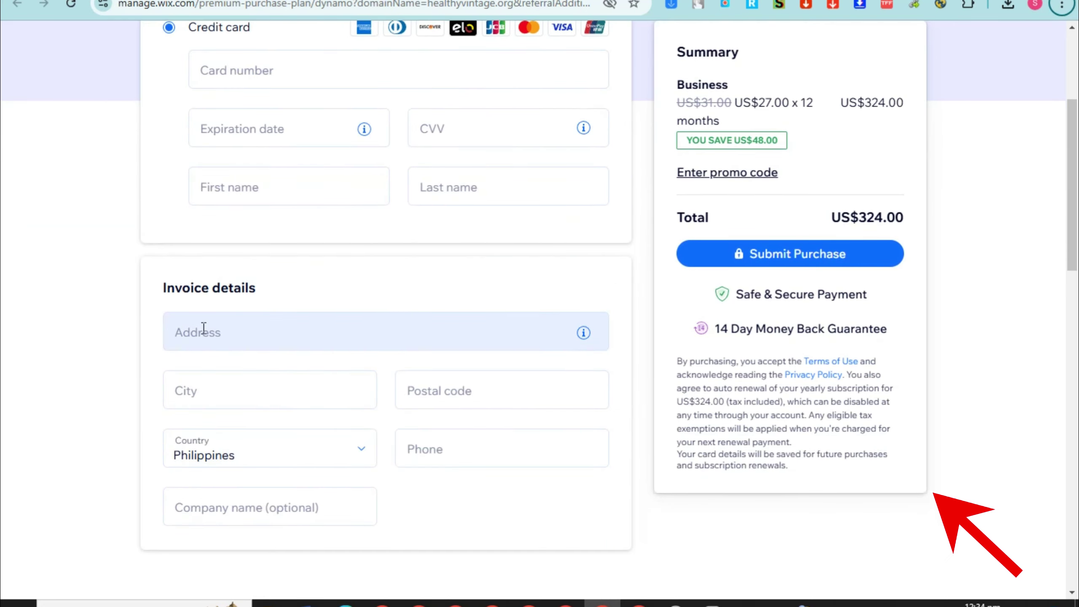
scroll(443, 388, "up", 5)
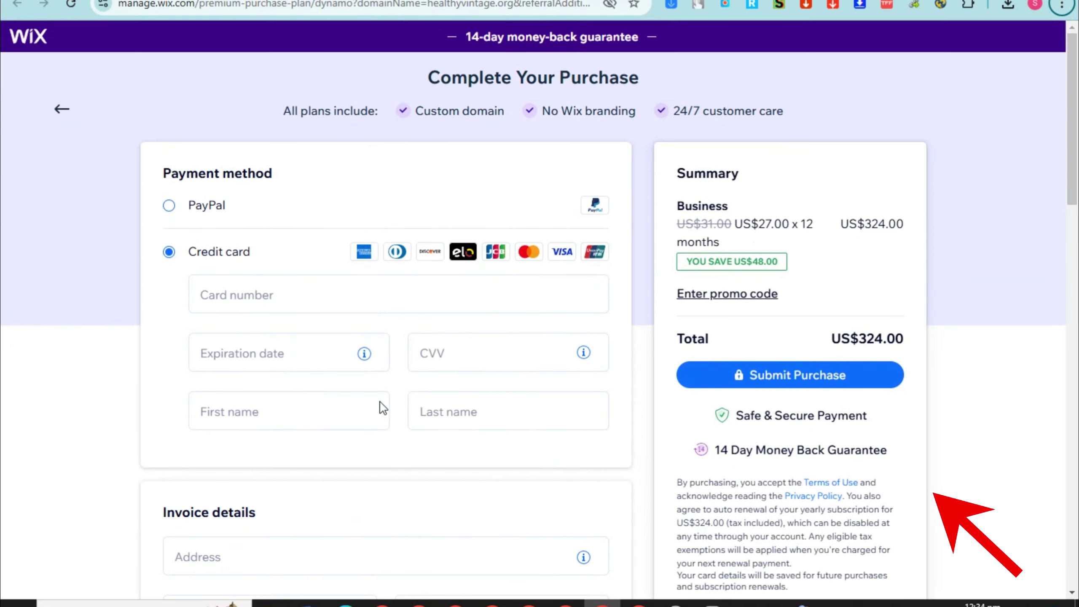
scroll(532, 364, "down", 6)
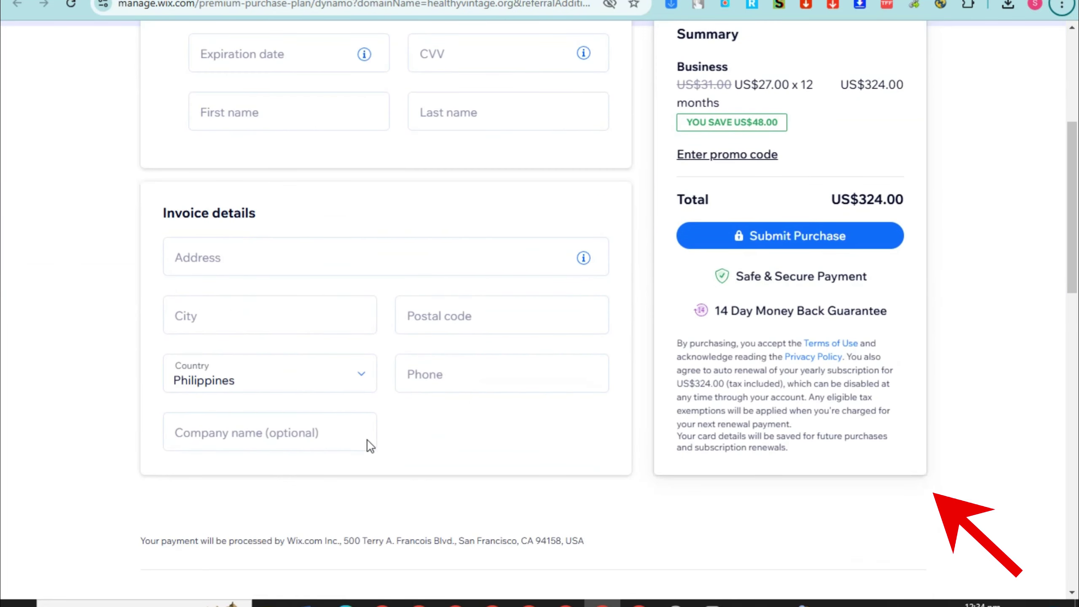
left_click(361, 383)
left_click(306, 404)
scroll(497, 359, "up", 5)
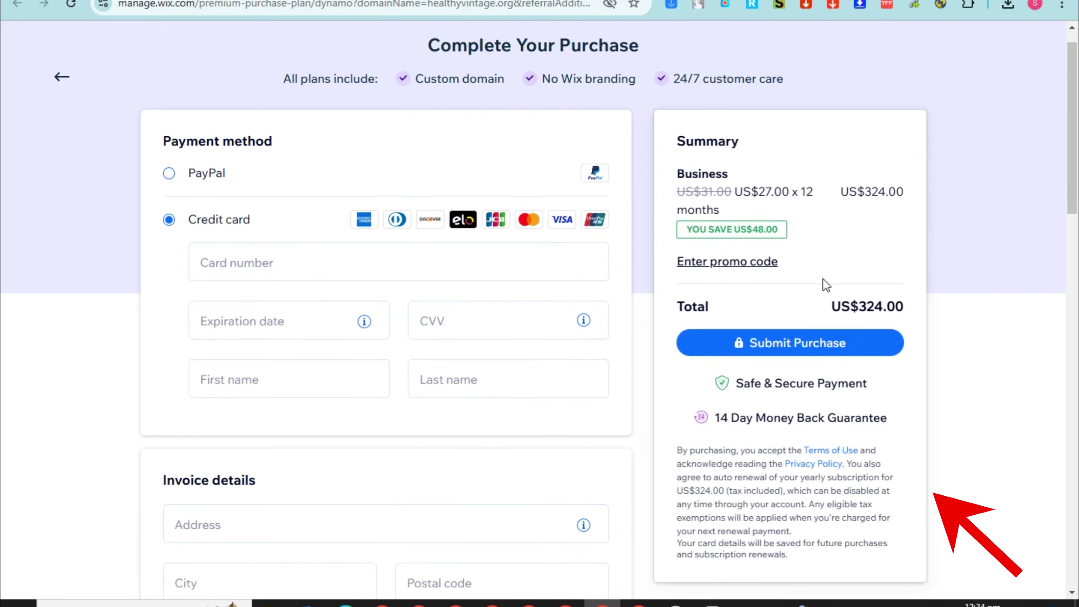
scroll(821, 284, "down", 3)
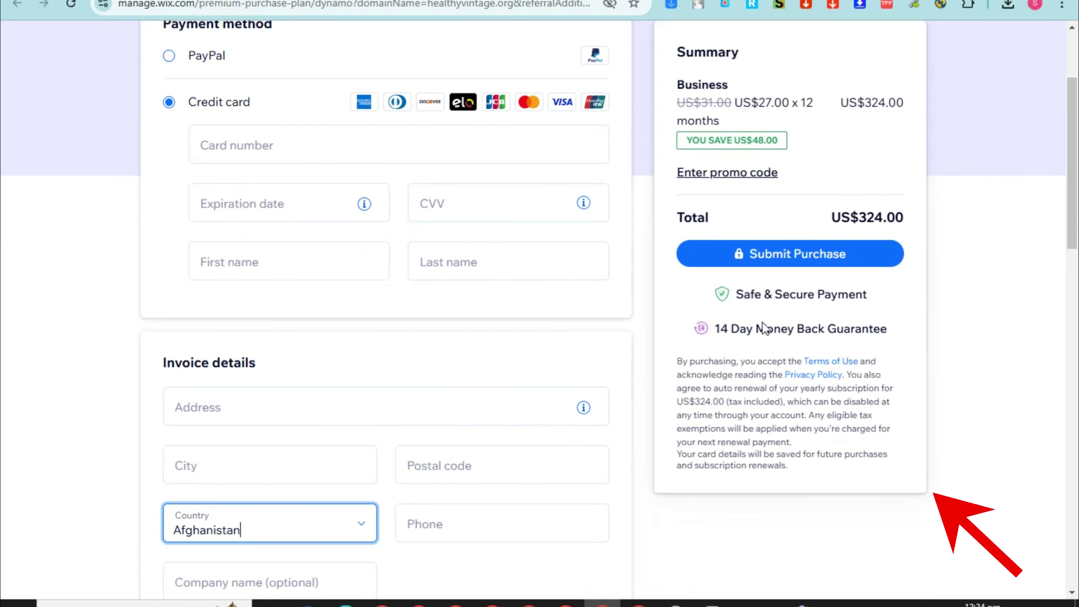
scroll(663, 421, "up", 3)
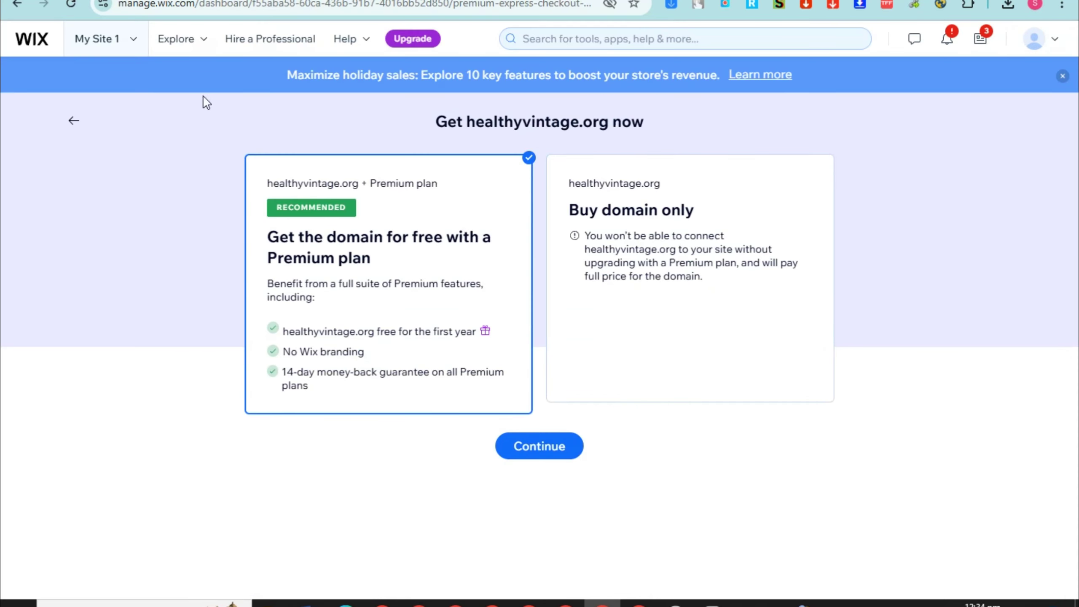
Return to the Connect a Domain page and read the FAQ answer about using a domain already owned
left_click(76, 120)
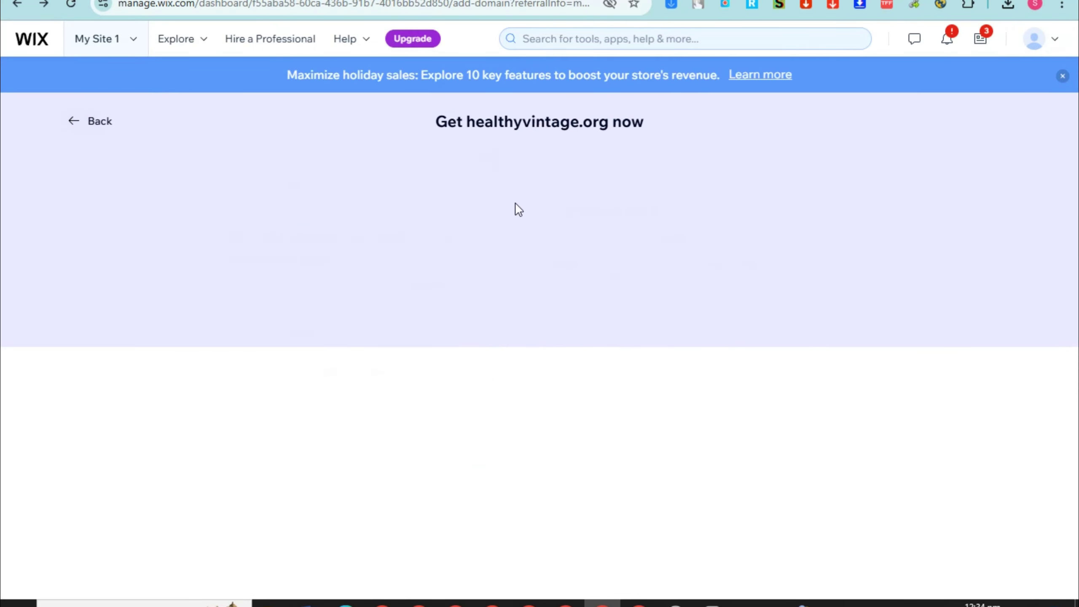
scroll(667, 350, "down", 6)
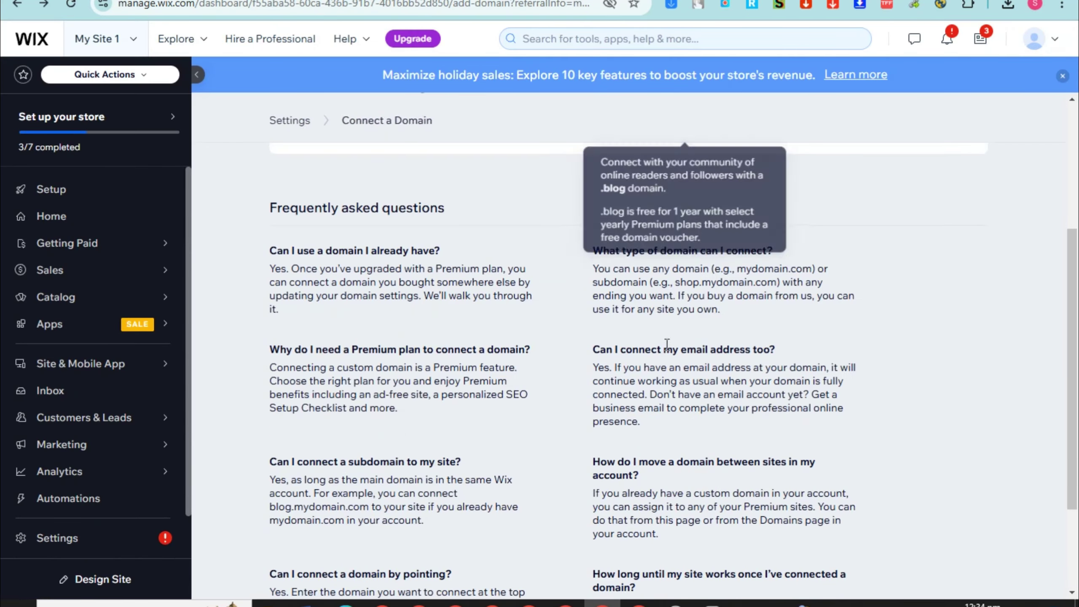
scroll(278, 306, "down", 2)
scroll(323, 233, "up", 2)
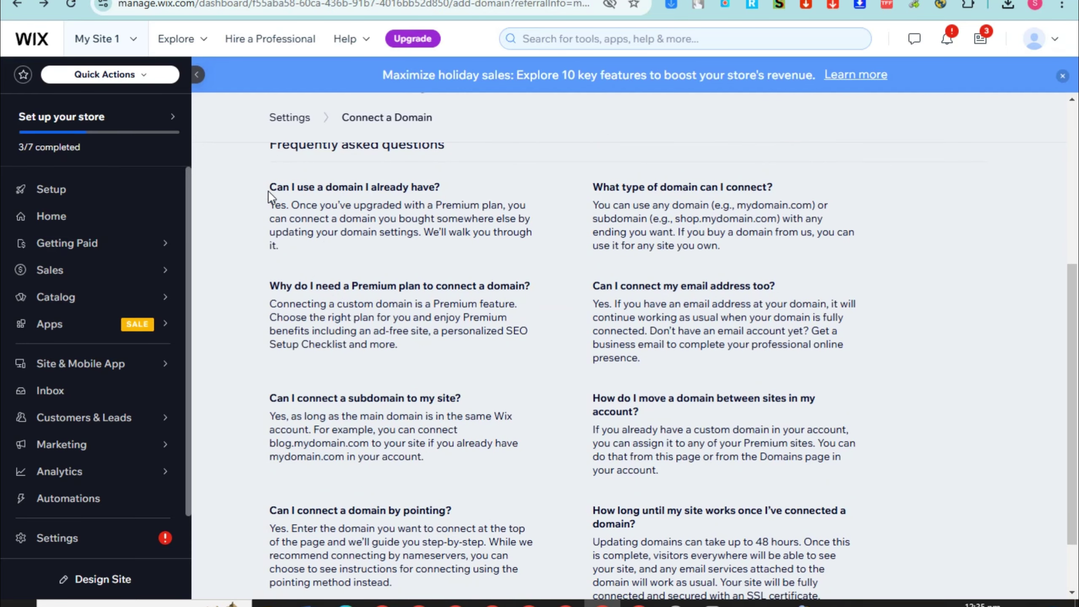
left_click_drag(270, 191, 501, 238)
left_click(481, 245)
scroll(455, 243, "up", 5)
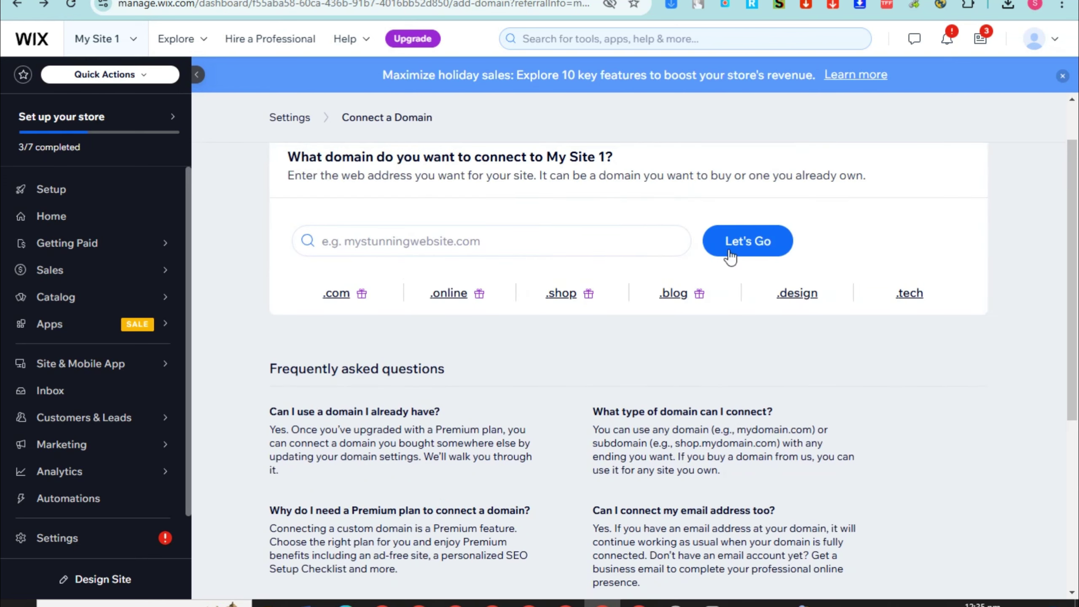
Read the FAQ answers on connectable domain types, why a Premium plan is needed, and connecting an email address
scroll(509, 234, "down", 3)
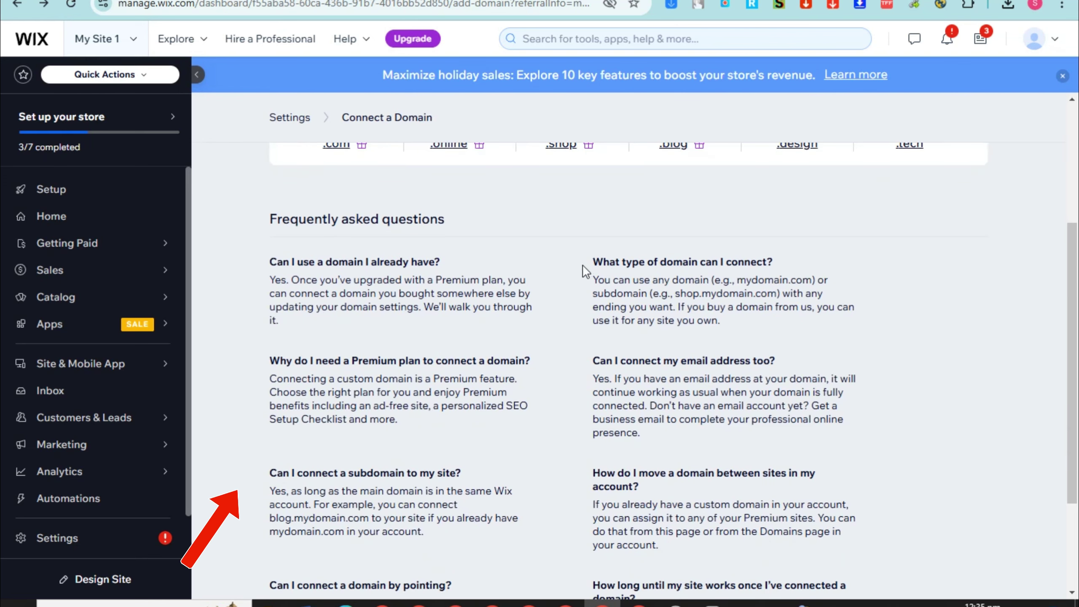
left_click_drag(587, 264, 774, 264)
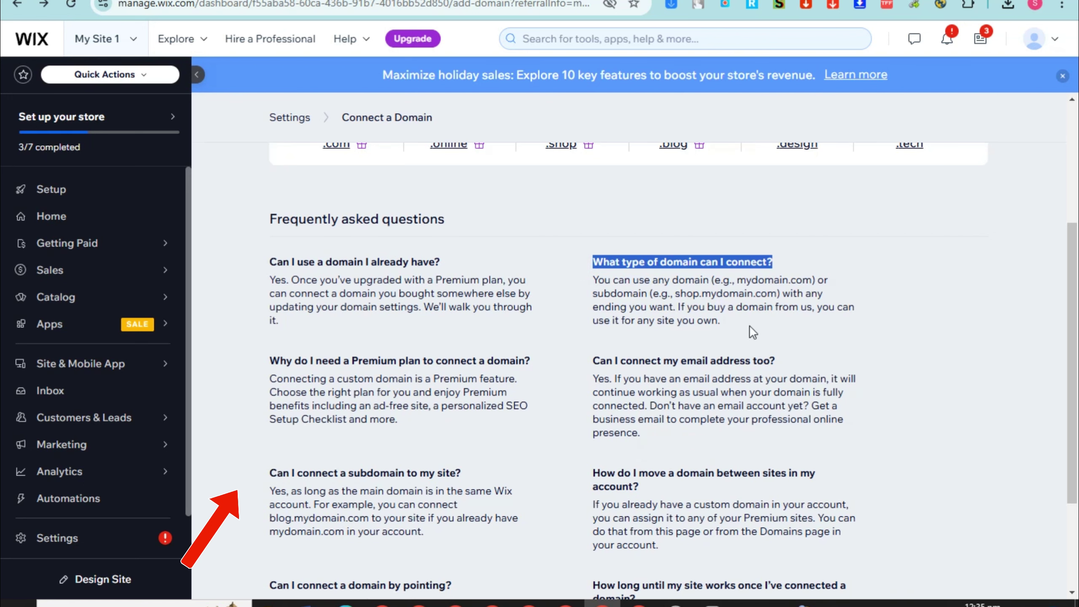
scroll(752, 333, "down", 2)
left_click_drag(269, 286, 536, 303)
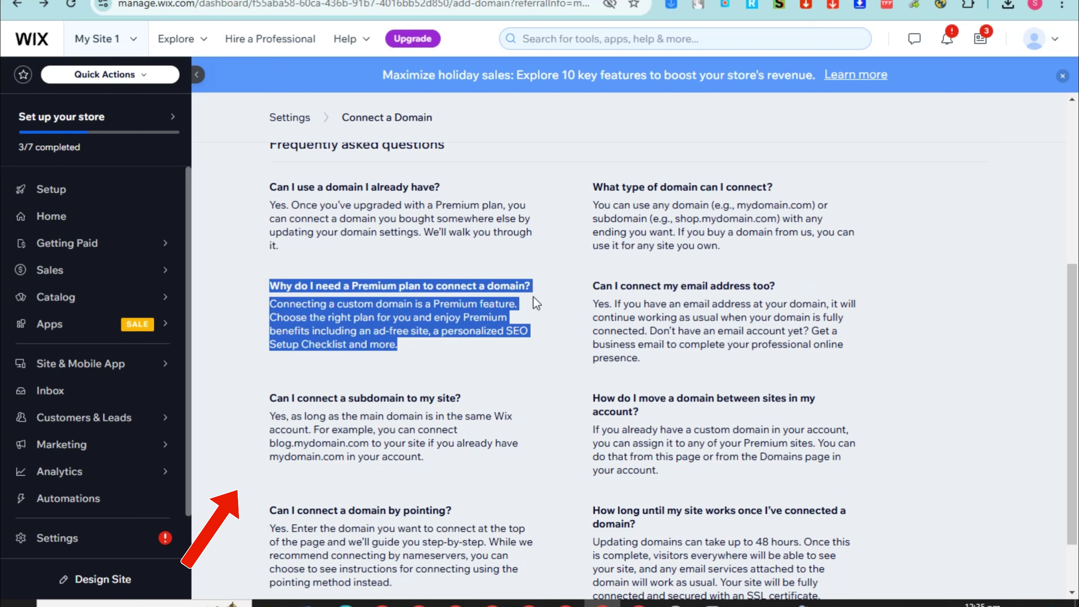
left_click(361, 303)
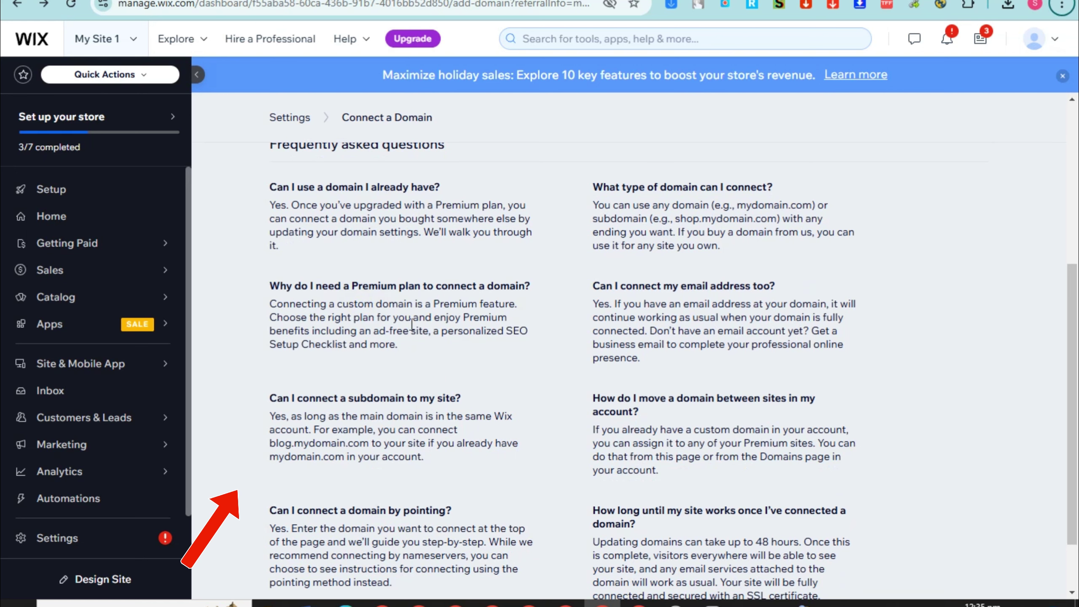
left_click_drag(593, 306, 850, 306)
scroll(691, 396, "down", 2)
scroll(690, 395, "down", 1)
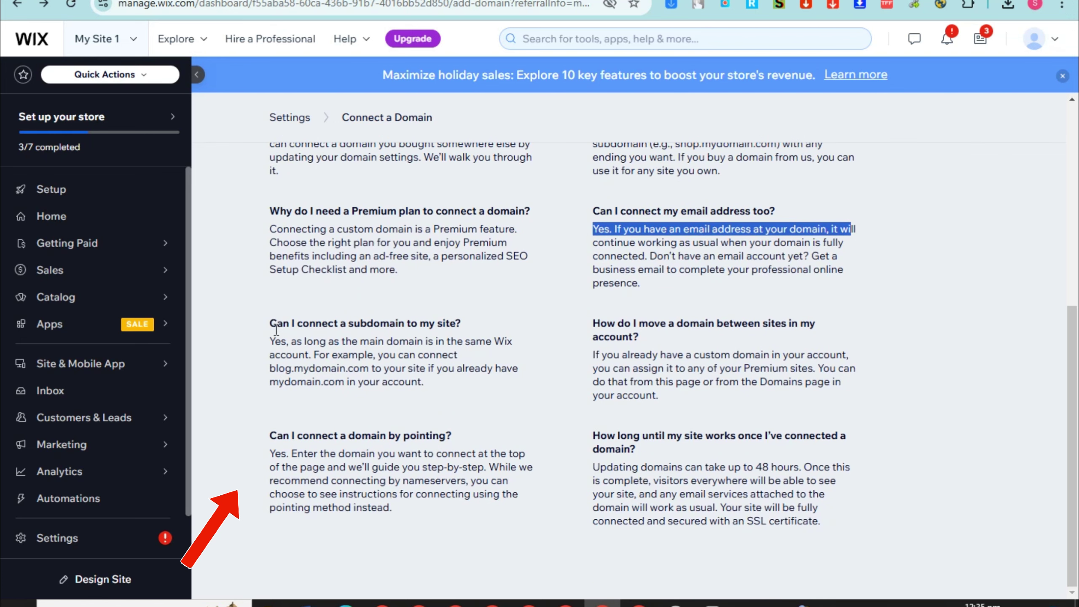
Read the FAQ answers on connecting subdomains, moving domains between sites, connecting by pointing, and how long connection takes
left_click_drag(271, 323, 443, 320)
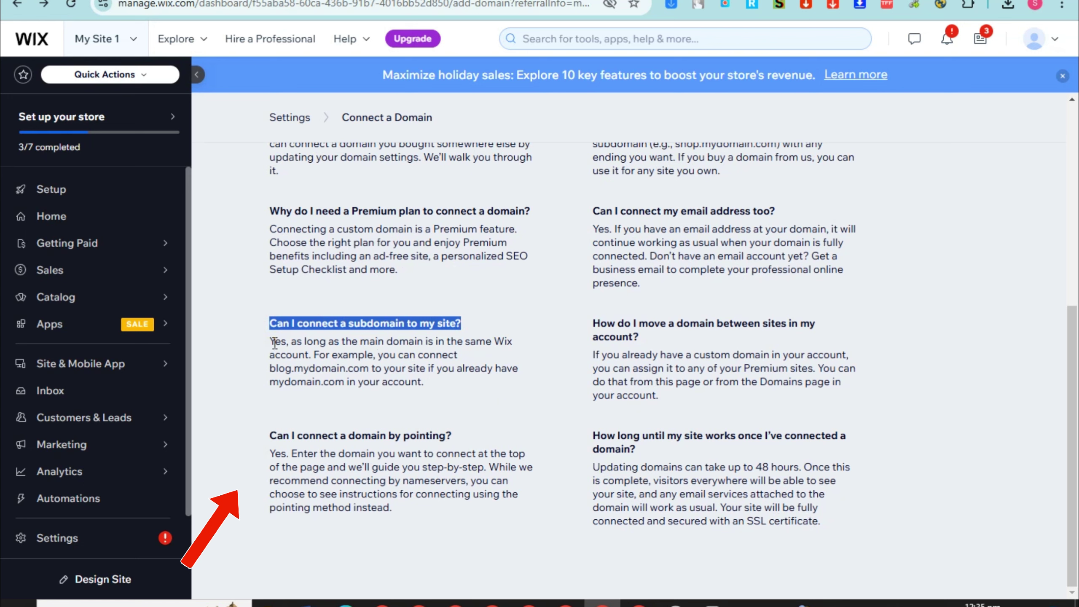
left_click_drag(274, 343, 494, 381)
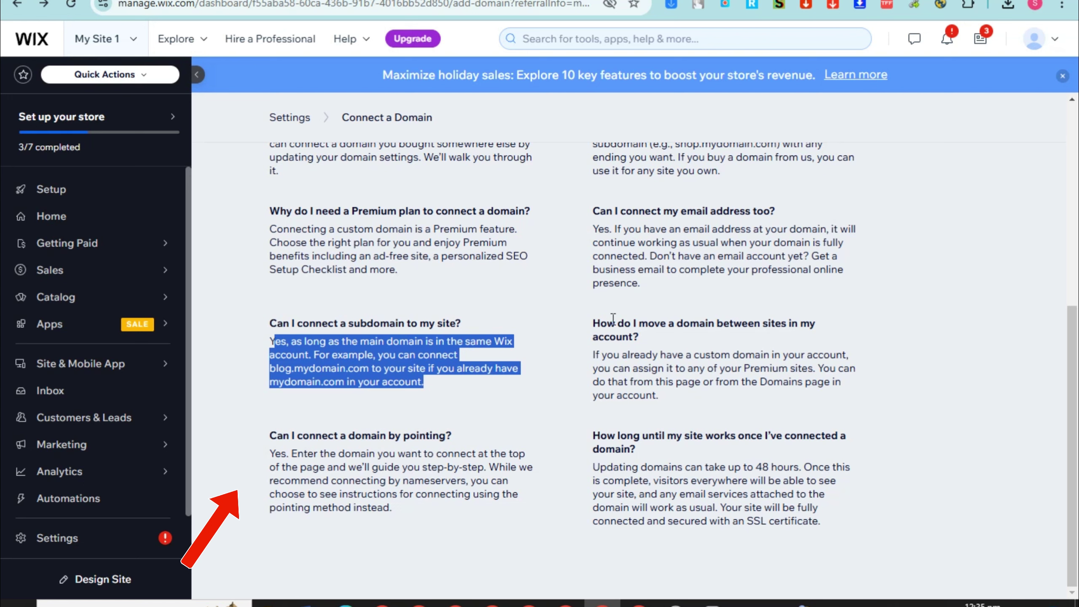
left_click(589, 326)
left_click_drag(590, 326, 707, 368)
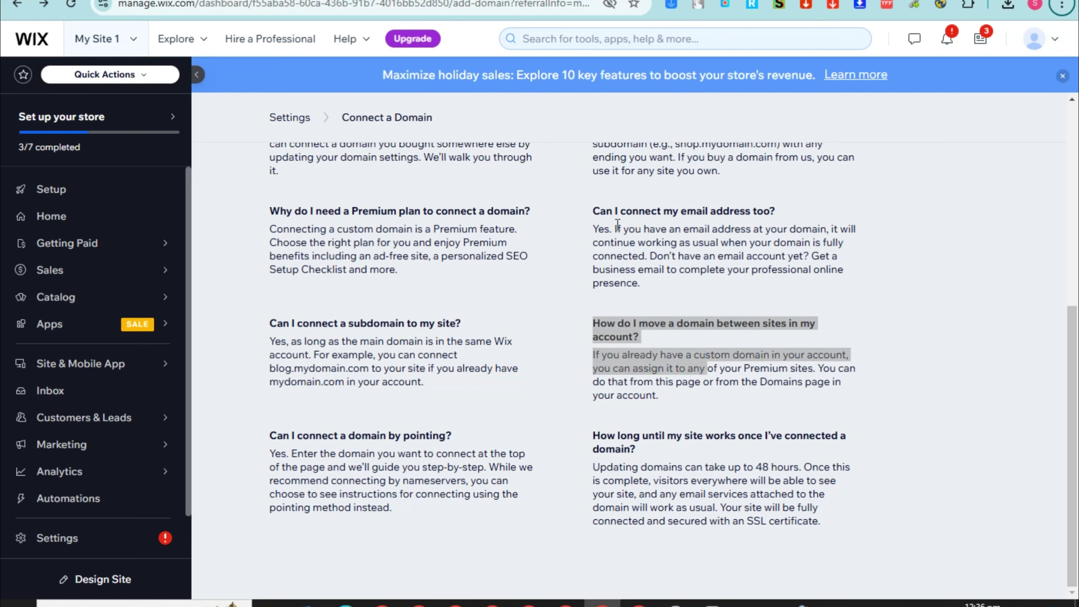
left_click(418, 471)
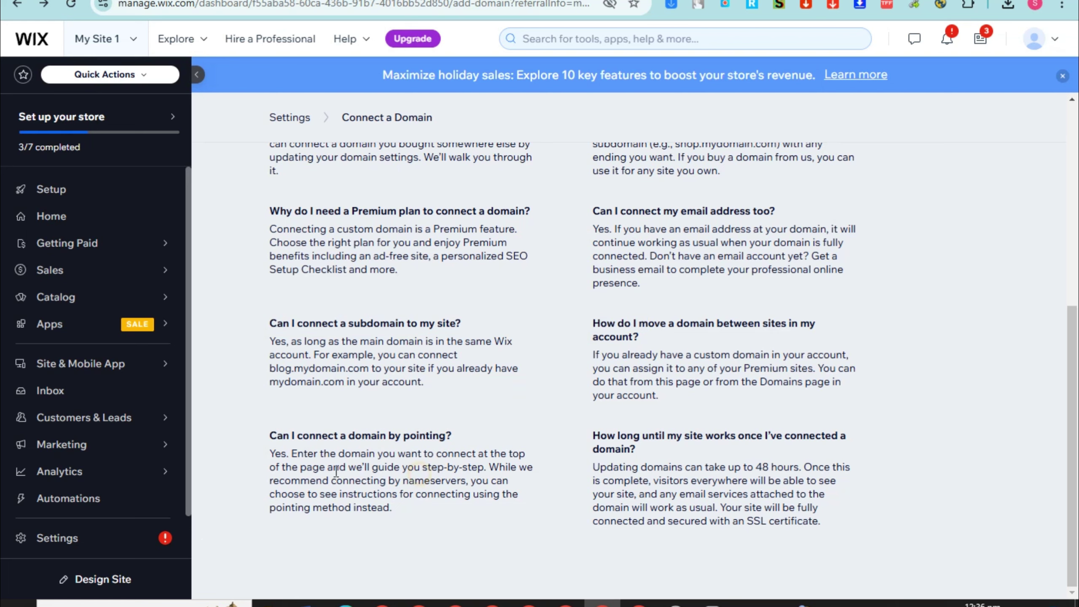
left_click_drag(272, 436, 474, 437)
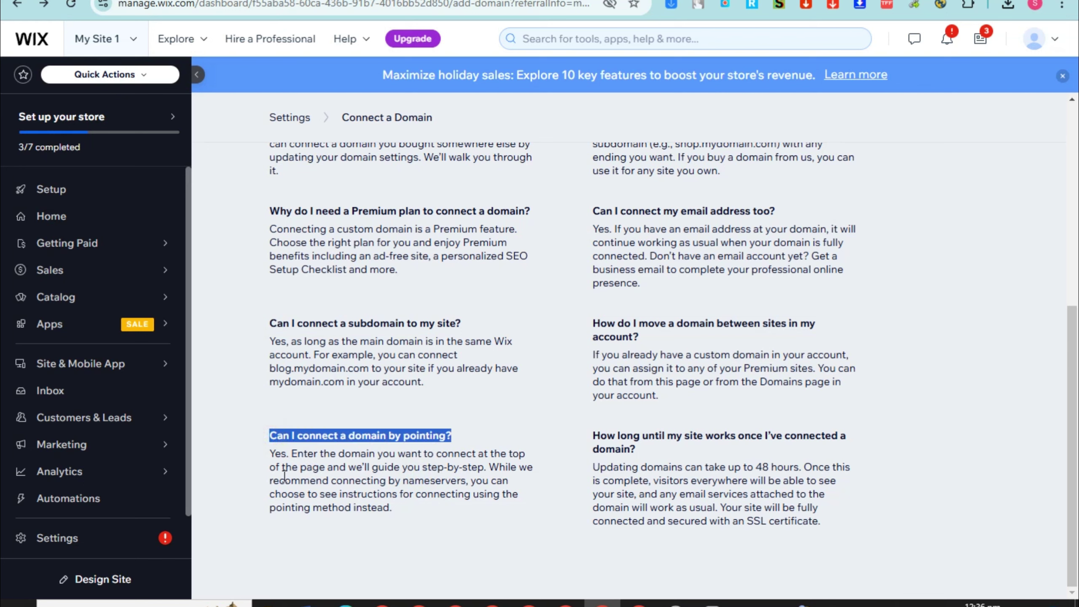
left_click_drag(270, 454, 424, 508)
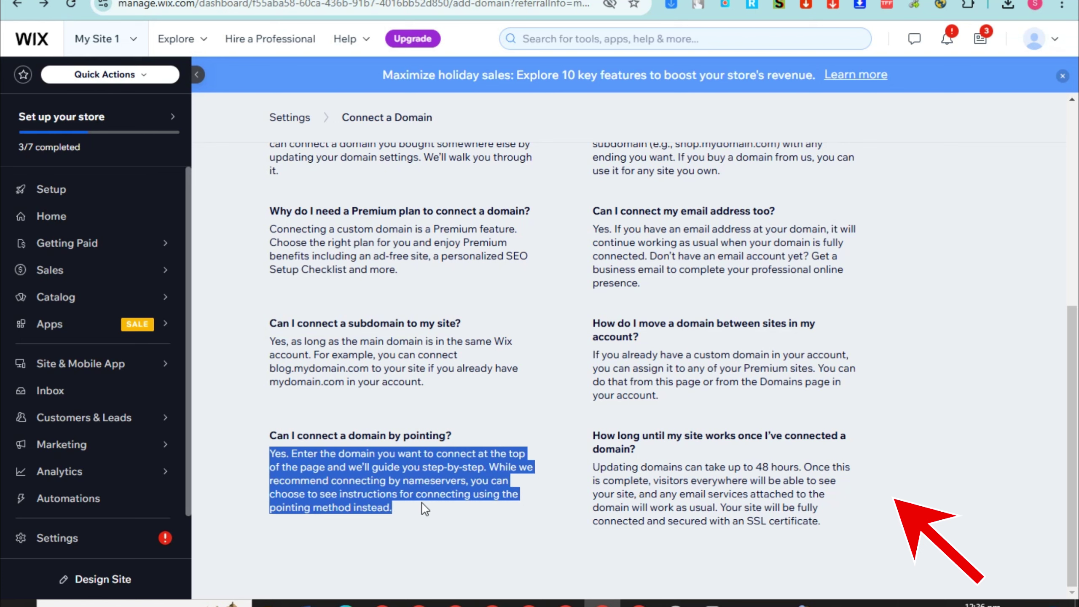
left_click(641, 465)
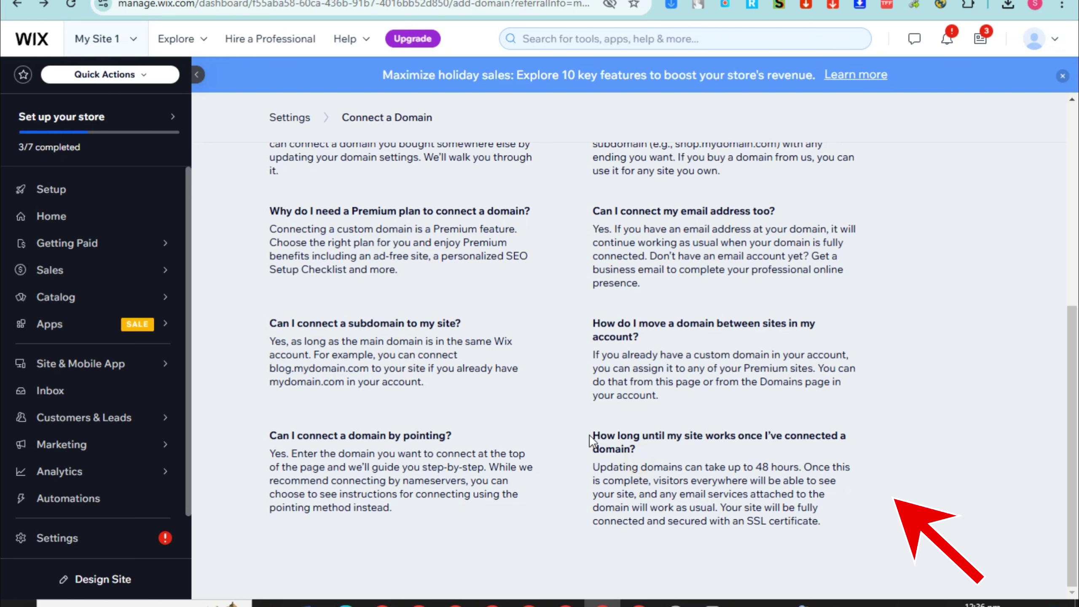
left_click_drag(591, 440, 647, 451)
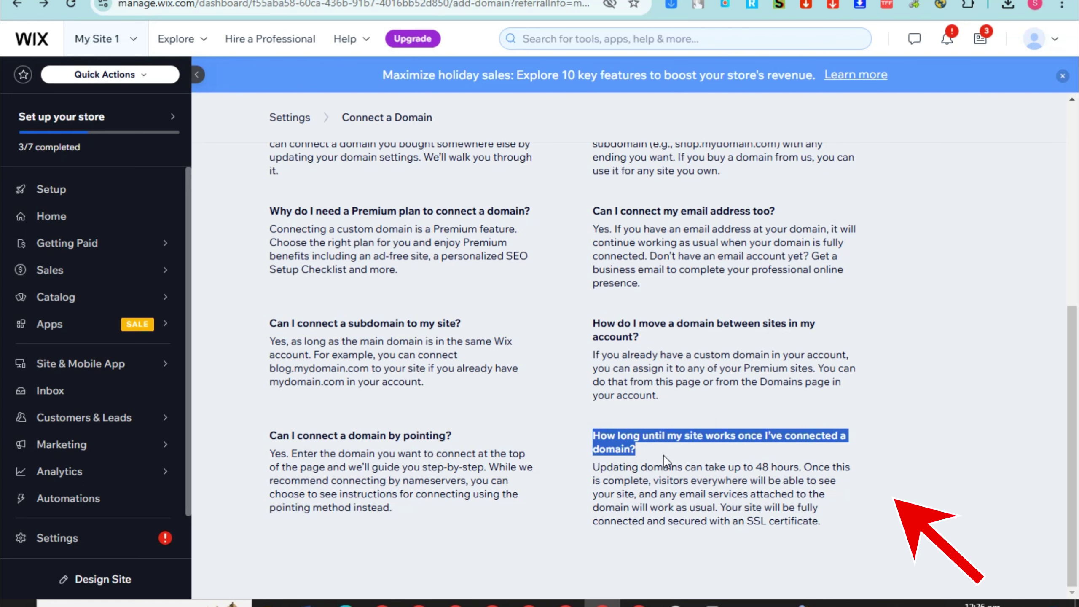
scroll(649, 479, "up", 3)
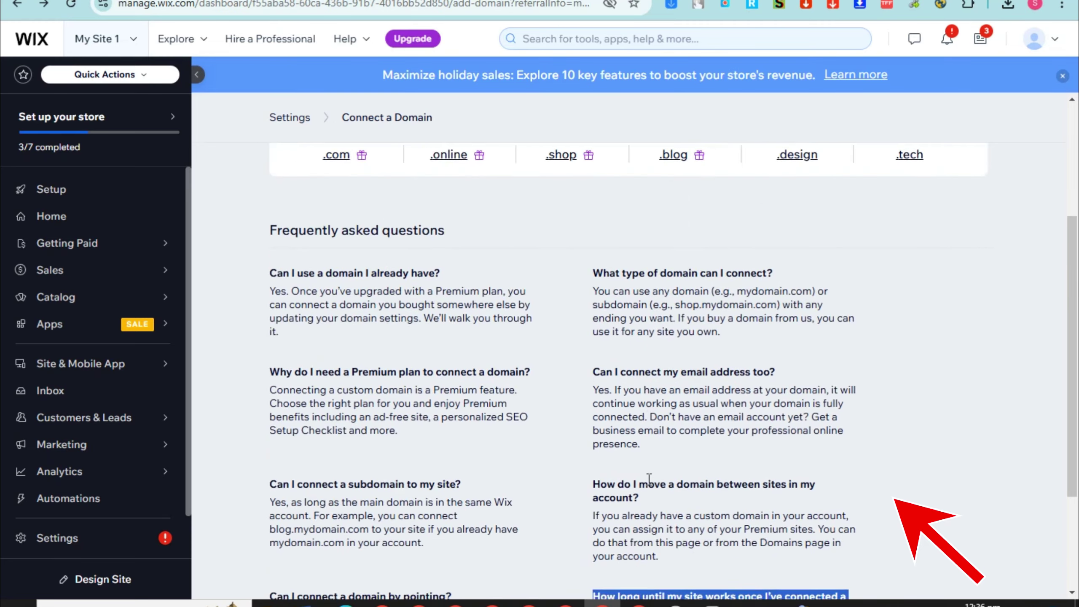
scroll(649, 479, "down", 3)
scroll(671, 514, "up", 5)
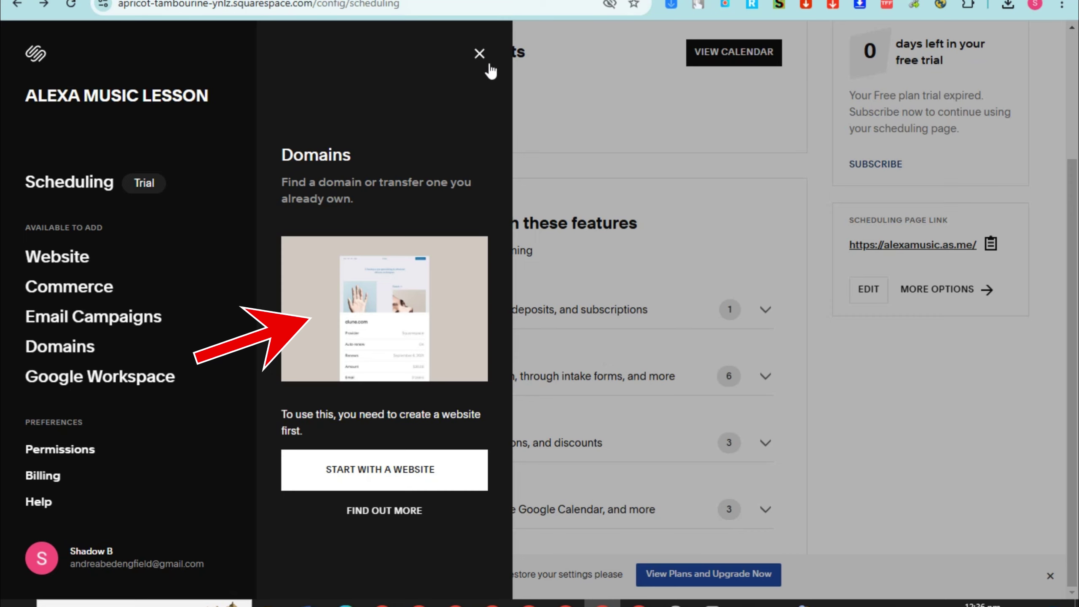
In Squarespace, reopen the Domains section of the site and choose to start with a website
left_click(483, 54)
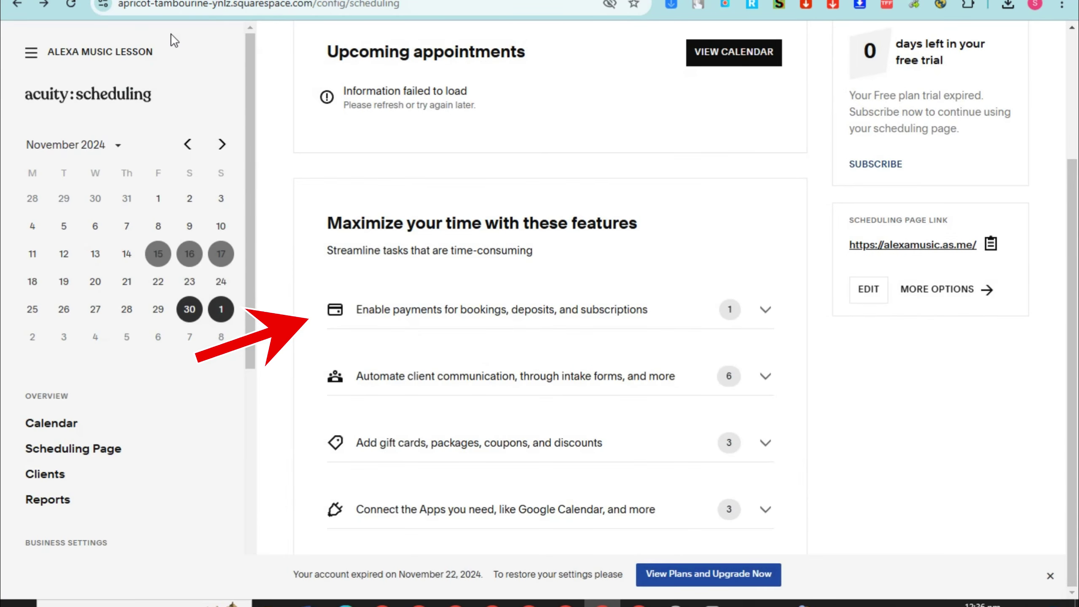
left_click(31, 53)
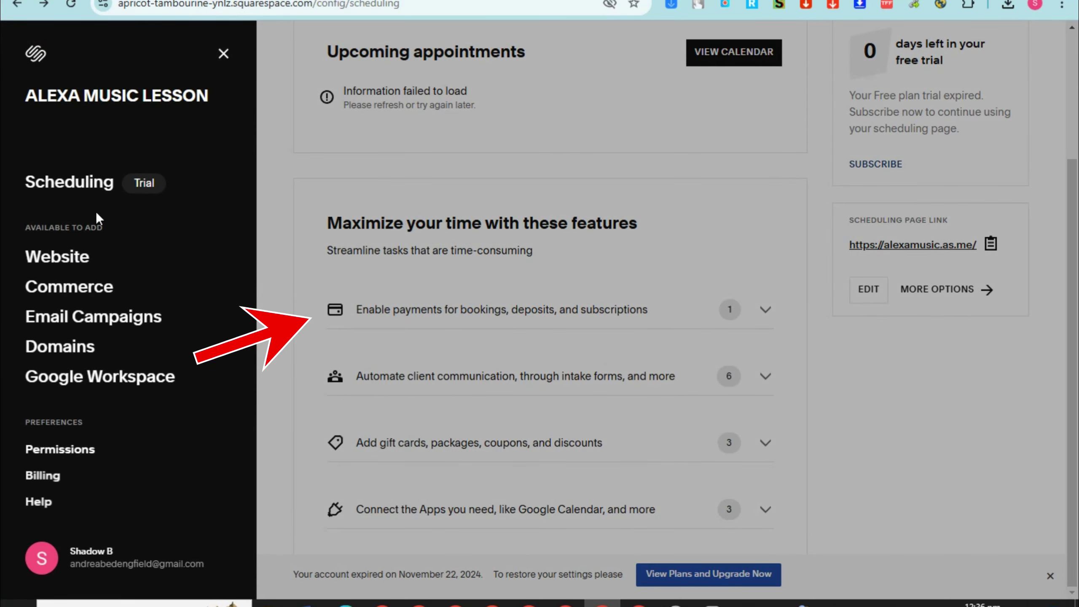
left_click(55, 351)
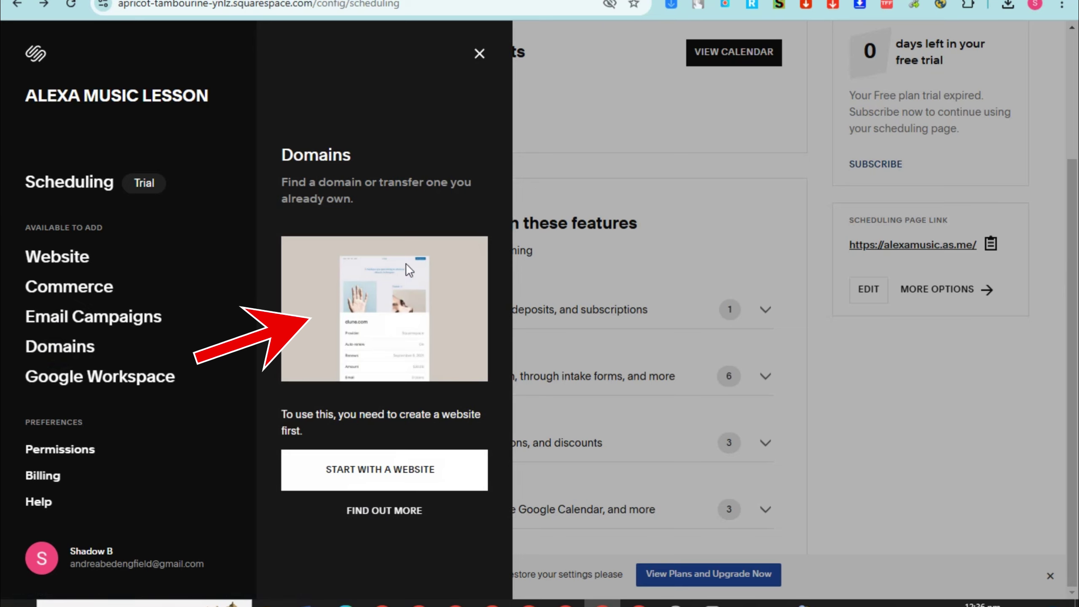
left_click(391, 470)
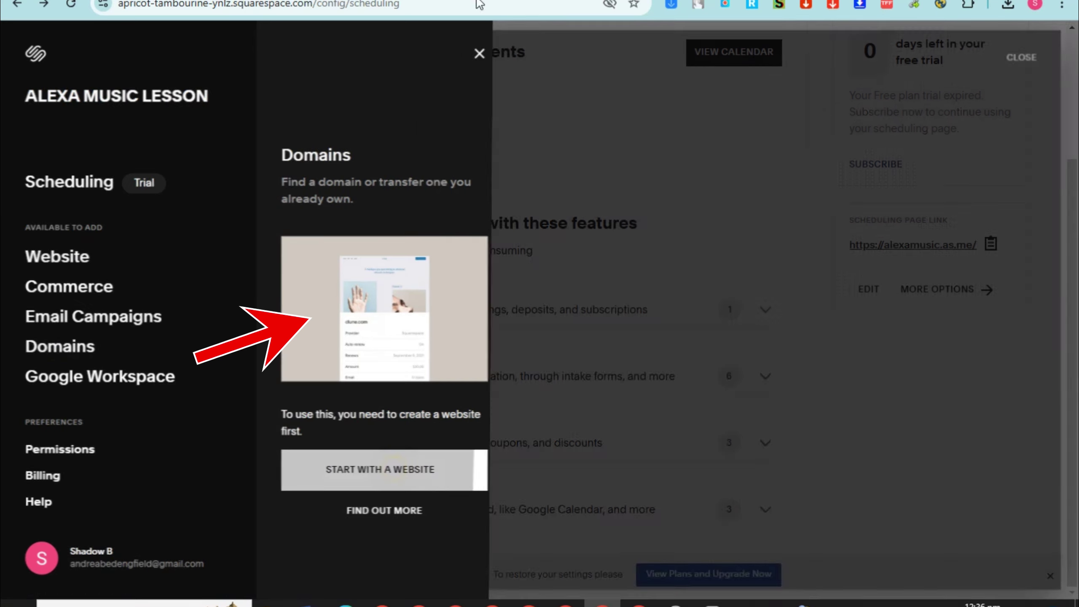